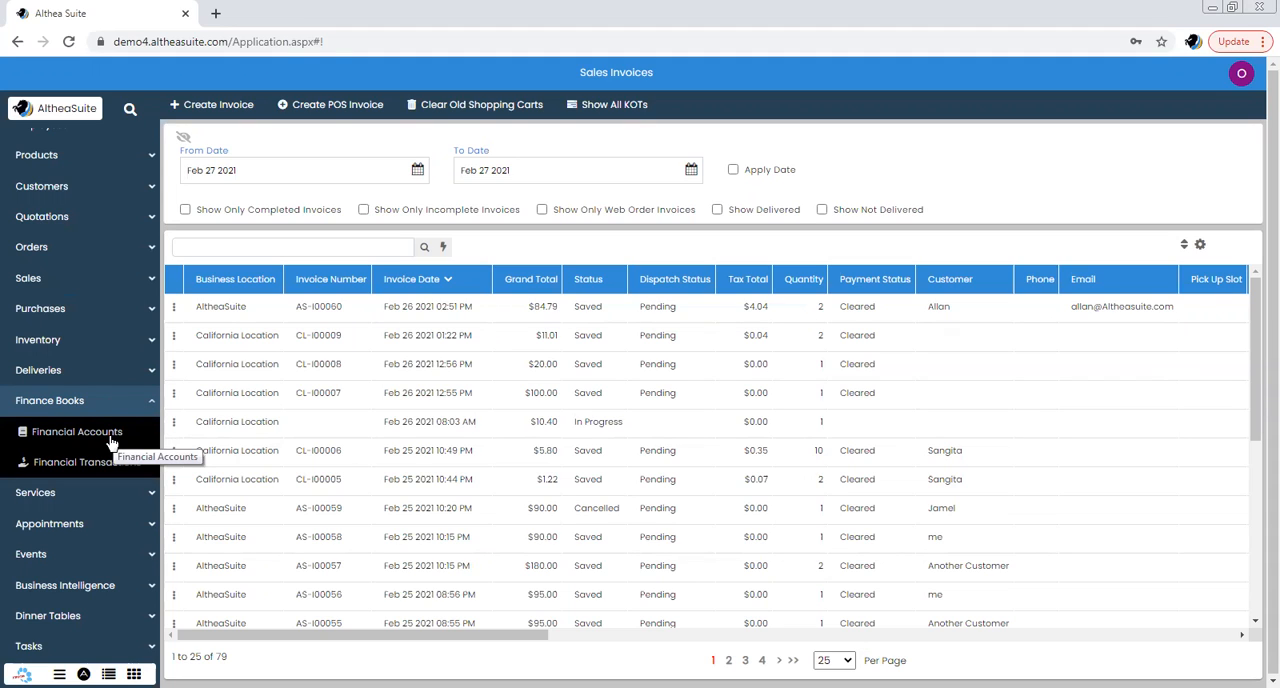
# Open the Financial Accounts list and search it for "sales"
pyautogui.click(112, 440)
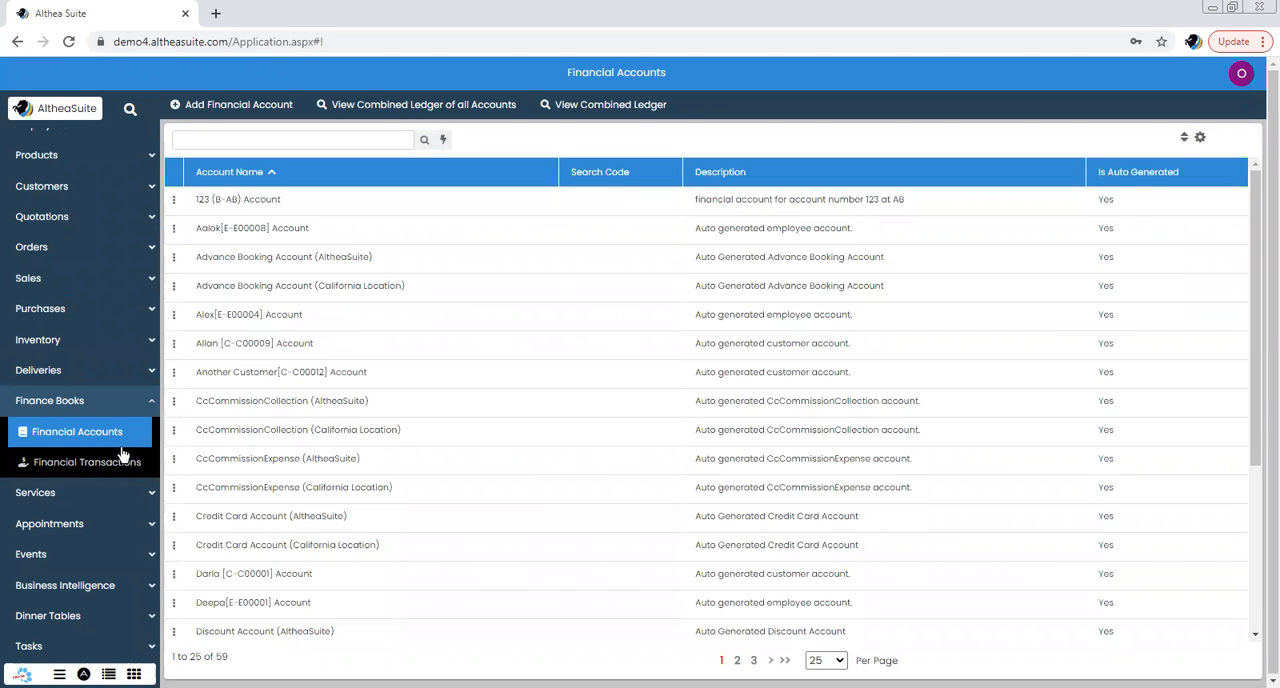
pyautogui.click(283, 408)
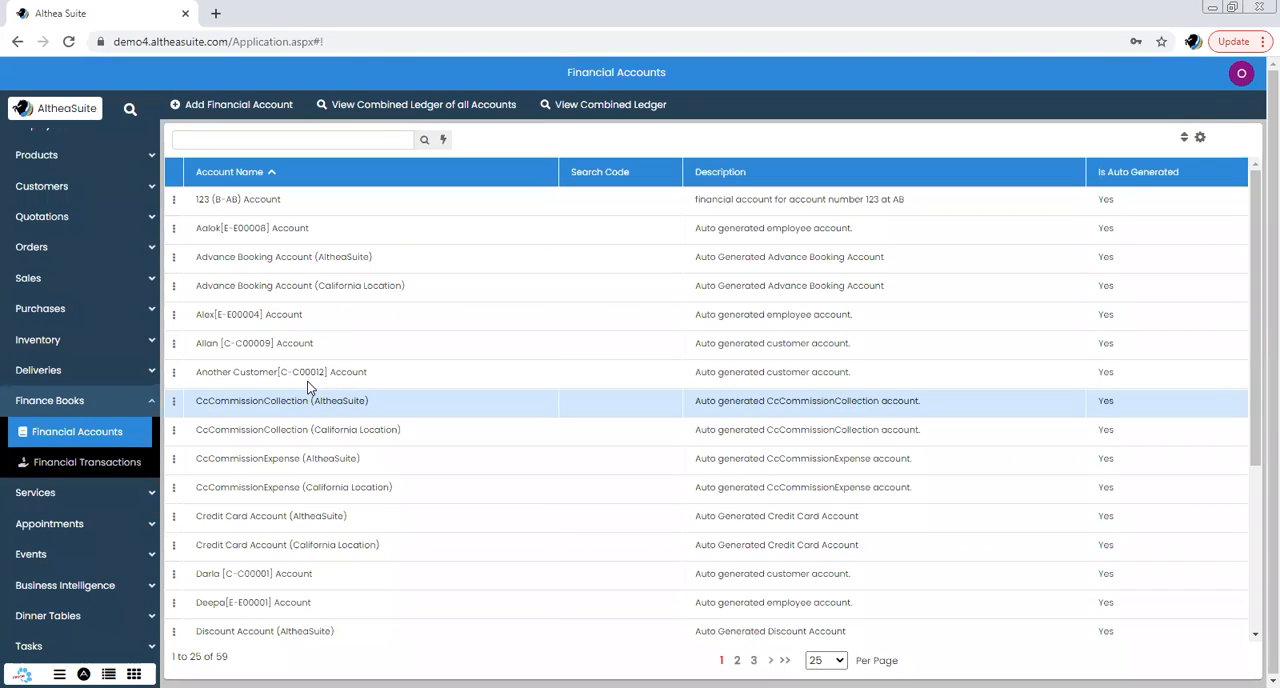
pyautogui.scroll(-2, 338, 372)
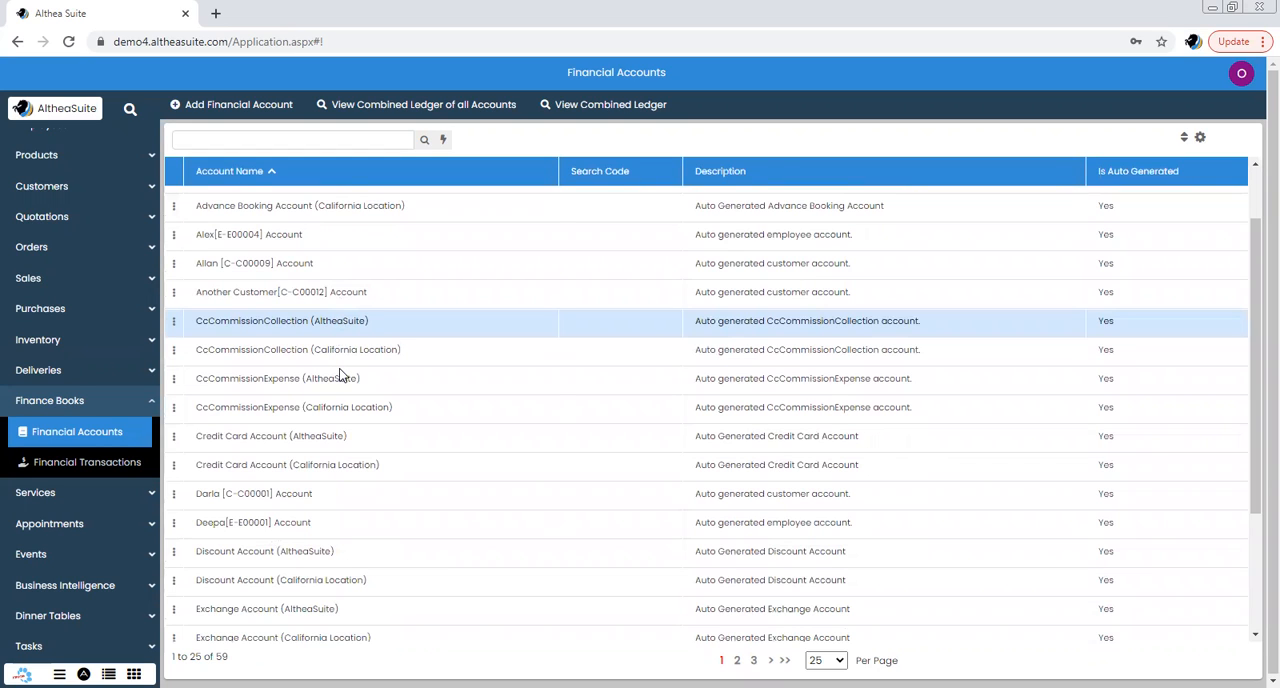
pyautogui.click(241, 132)
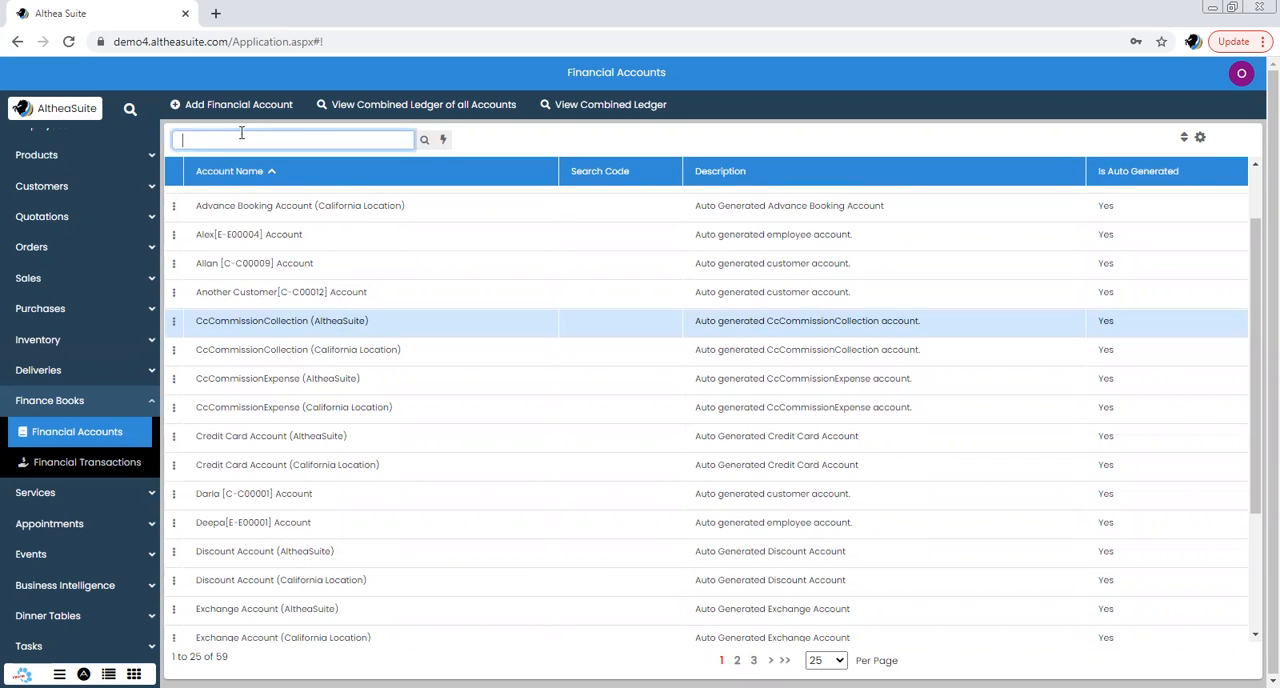
pyautogui.write('sales')
pyautogui.press('Return')
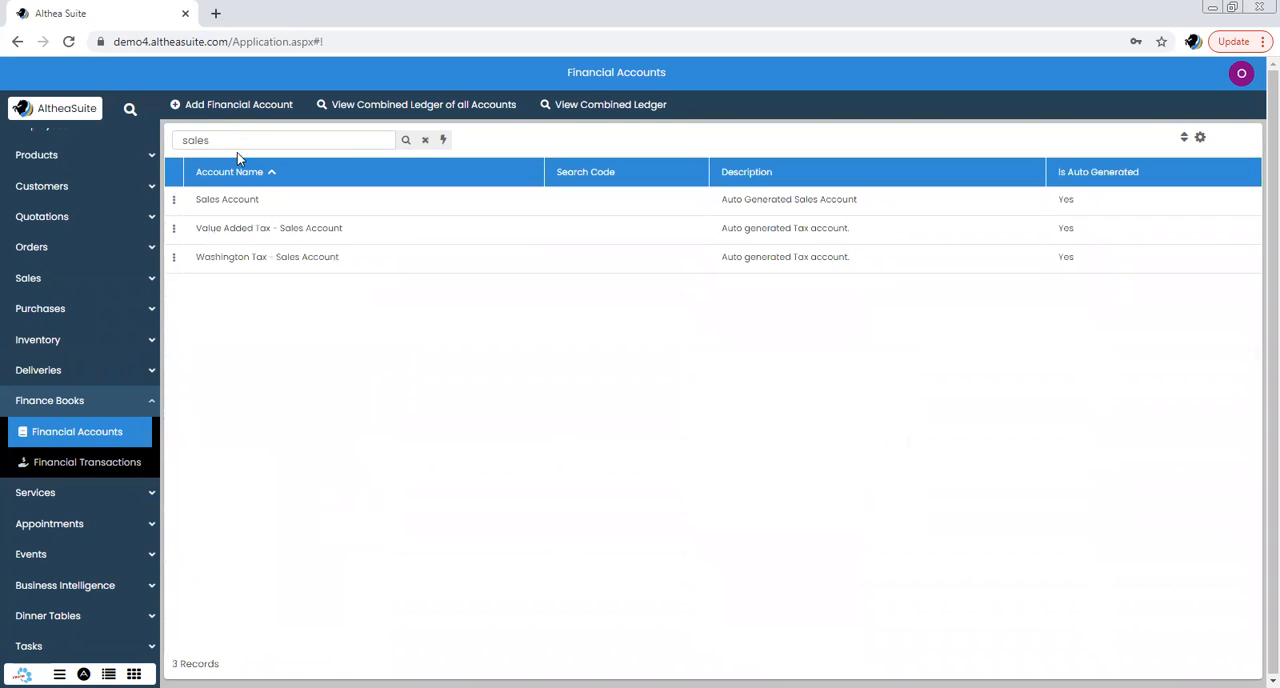
# View the Sales Account's ledger from Feb 24 2021 to Feb 27 2021, review its transactions and close it
pyautogui.click(174, 202)
pyautogui.click(228, 253)
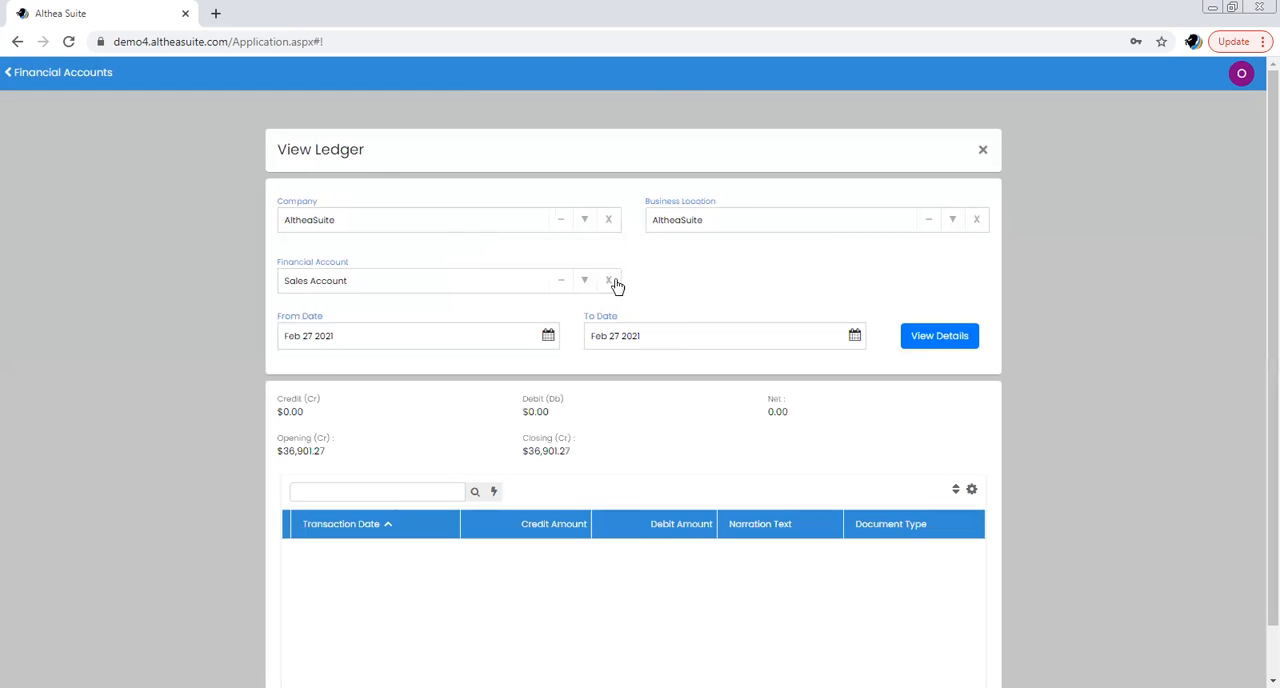
pyautogui.click(549, 336)
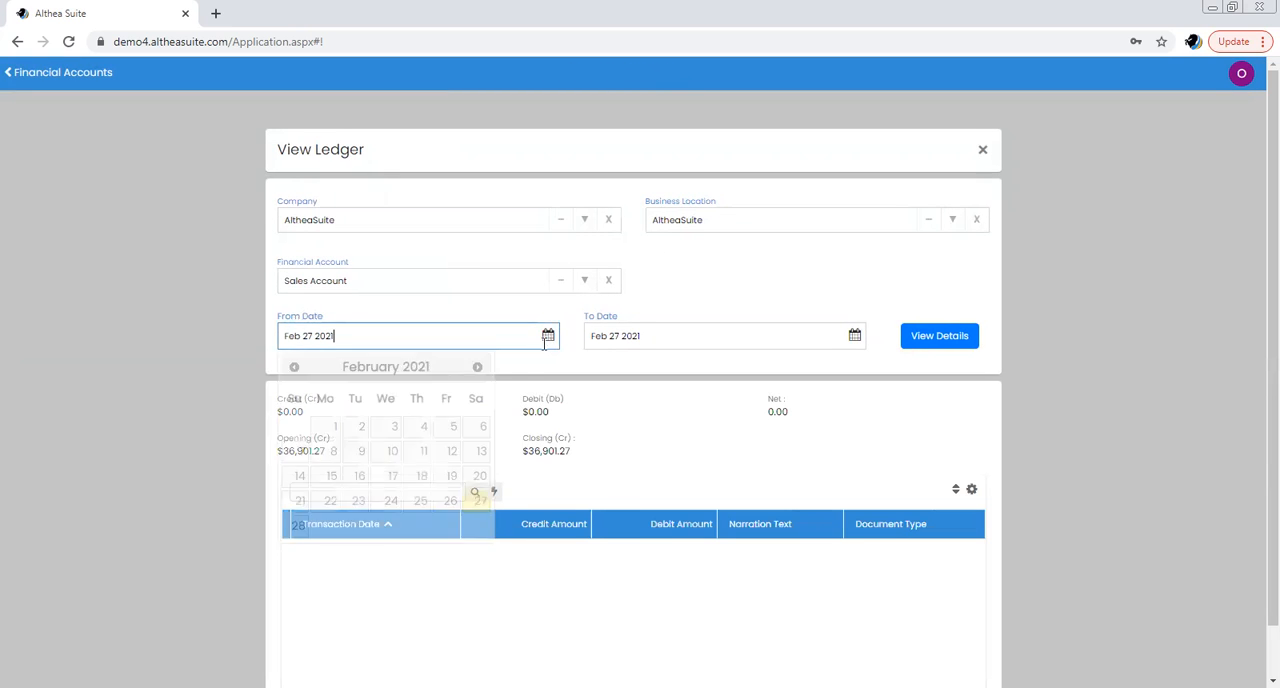
pyautogui.click(387, 505)
pyautogui.click(929, 344)
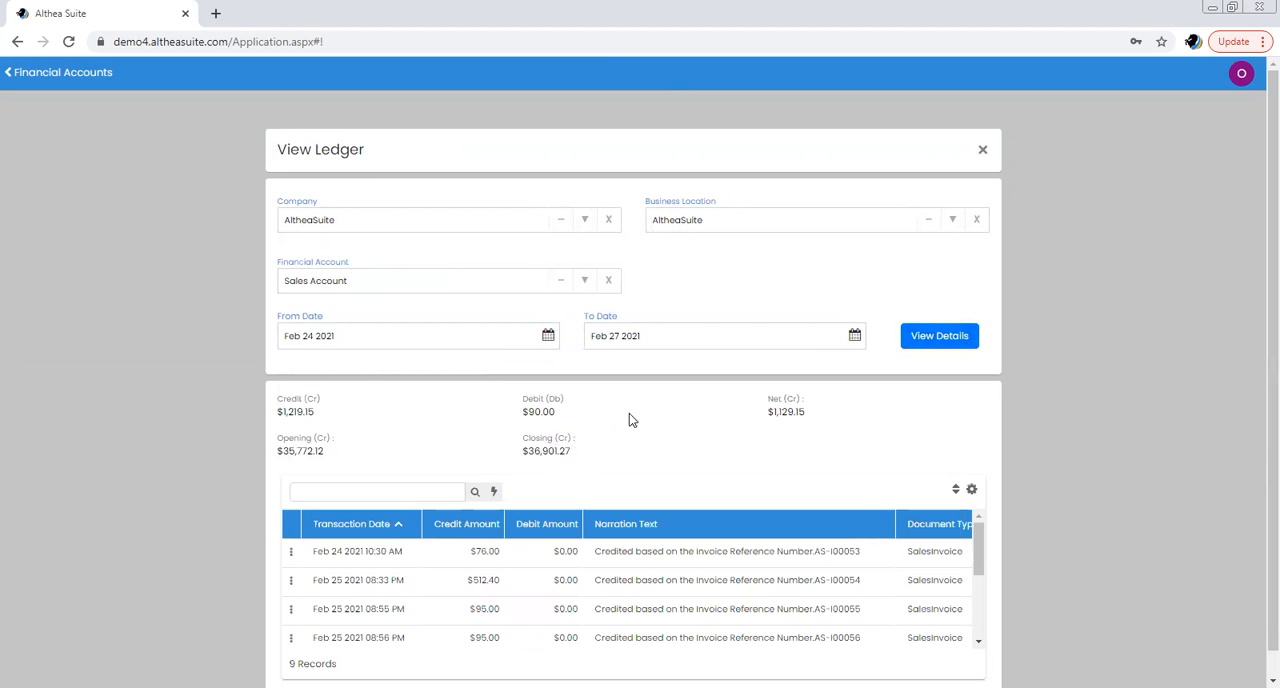
pyautogui.scroll(-1, 862, 507)
pyautogui.scroll(-1, 945, 537)
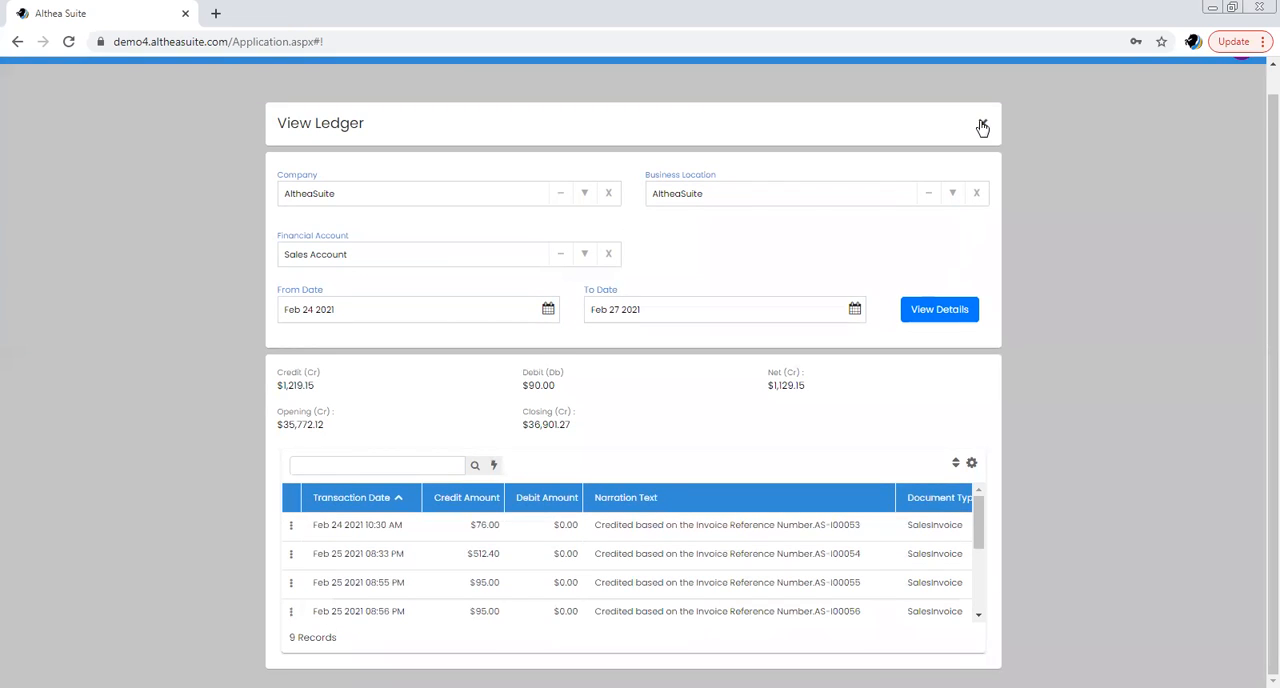
pyautogui.click(982, 122)
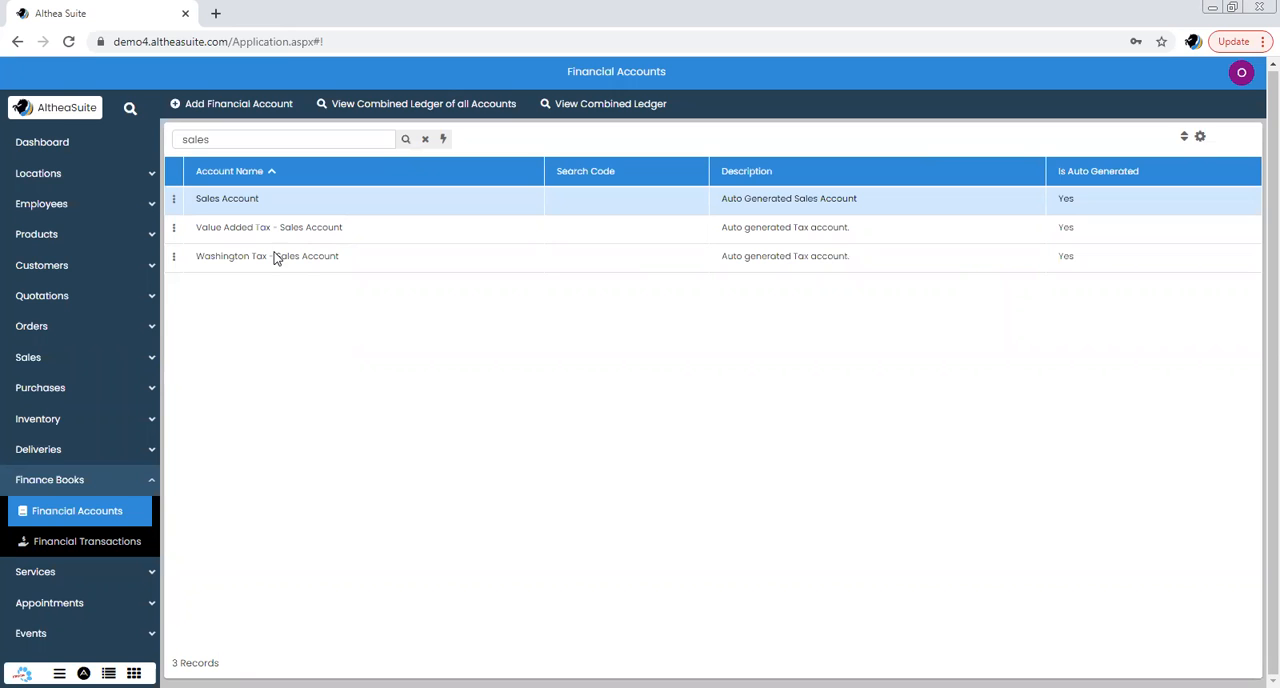
# Start adding a new financial account and name it "Expenditure Acc"
pyautogui.click(227, 105)
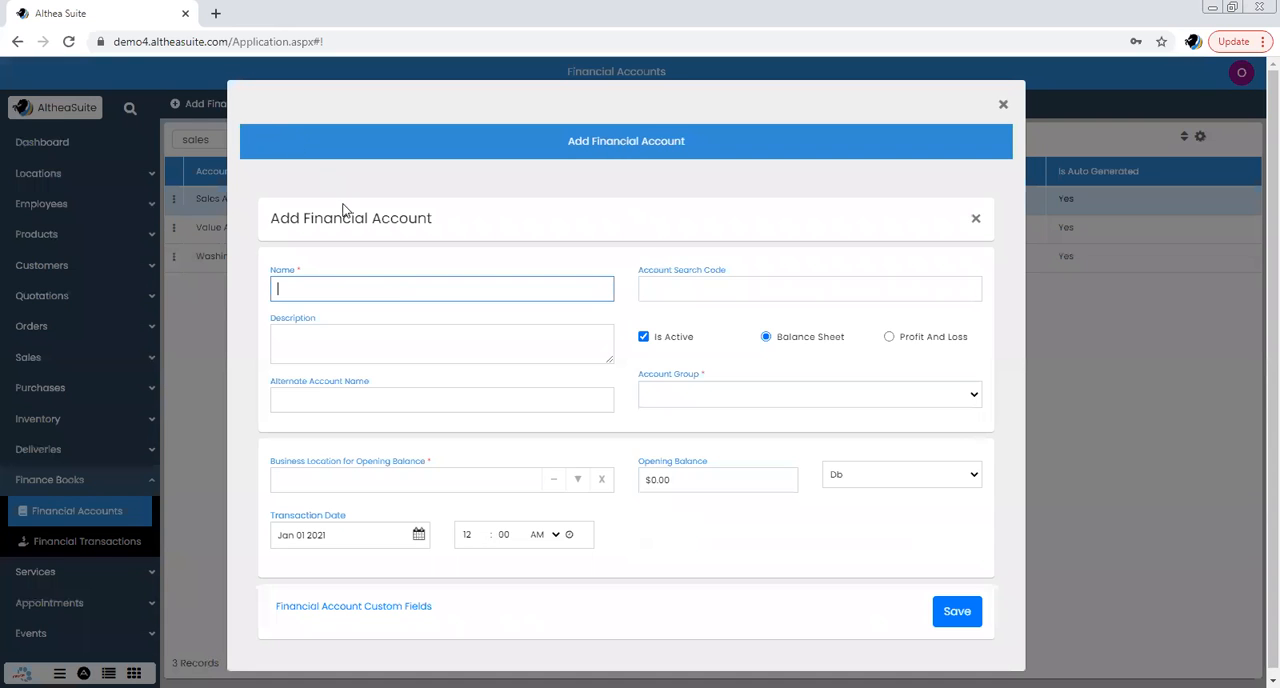
pyautogui.write('Expenditure Acc')
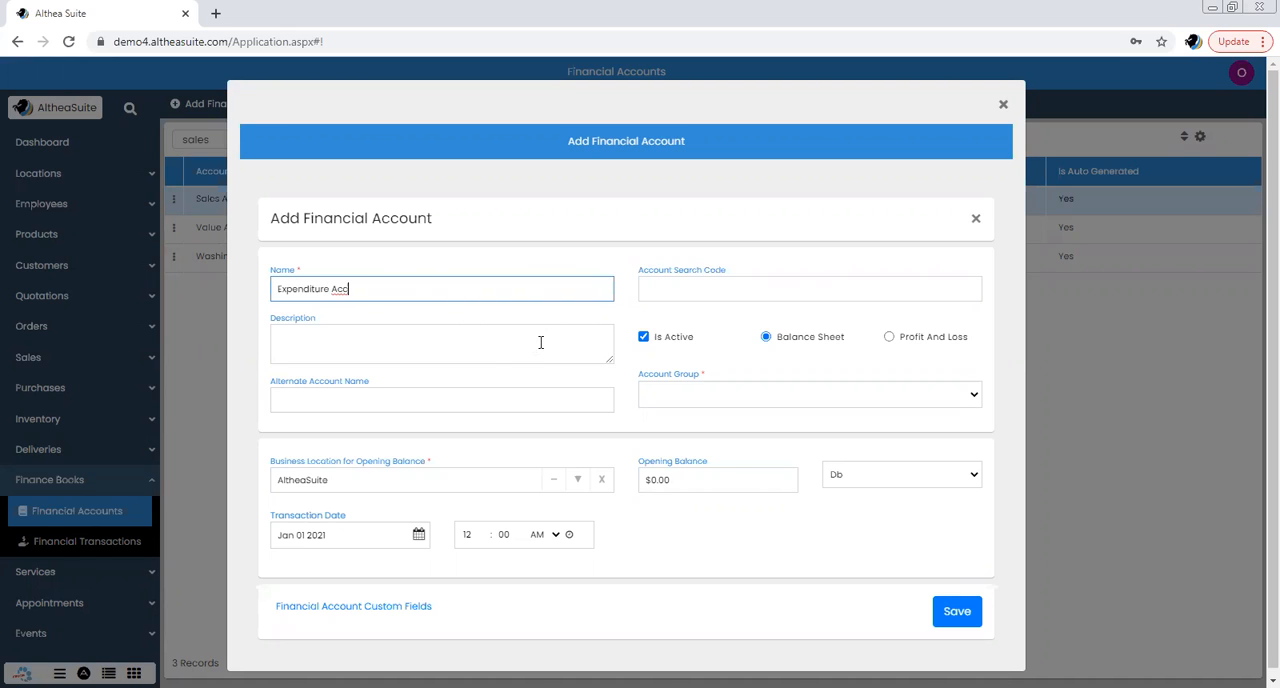
# Classify the new account as Profit And Loss and assign it to the Direct Expenses account group
pyautogui.click(889, 337)
pyautogui.click(795, 339)
pyautogui.click(800, 396)
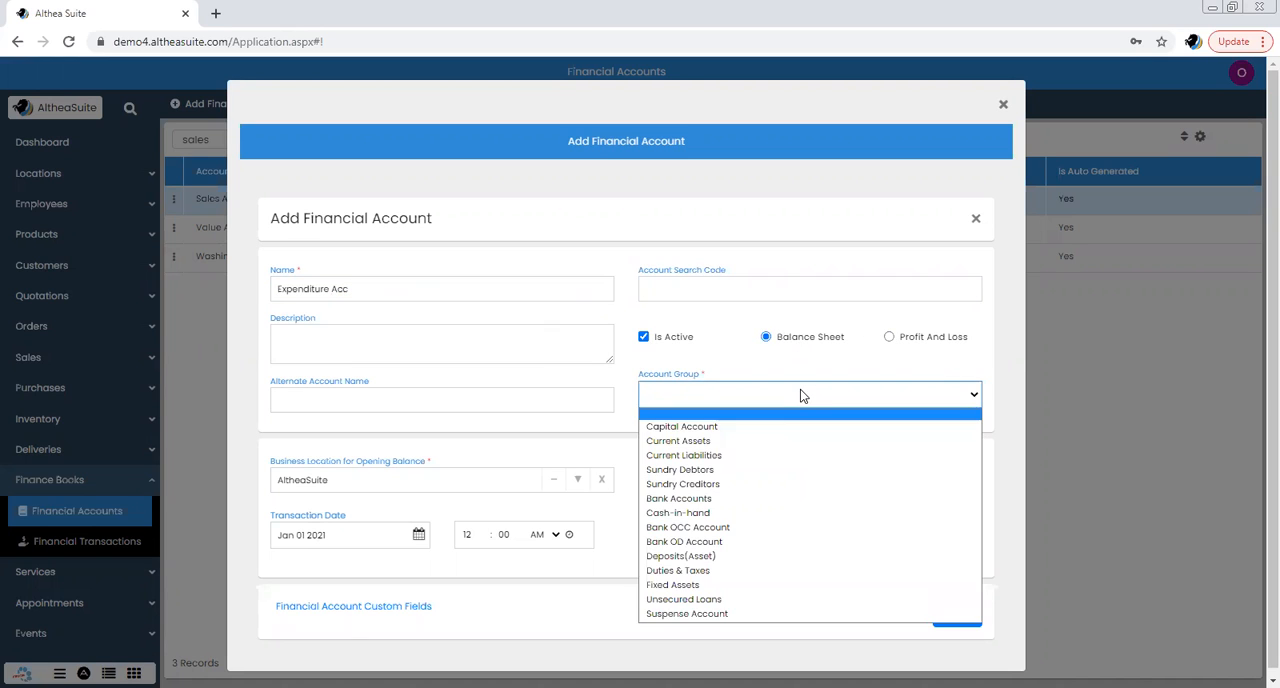
pyautogui.click(889, 339)
pyautogui.click(889, 338)
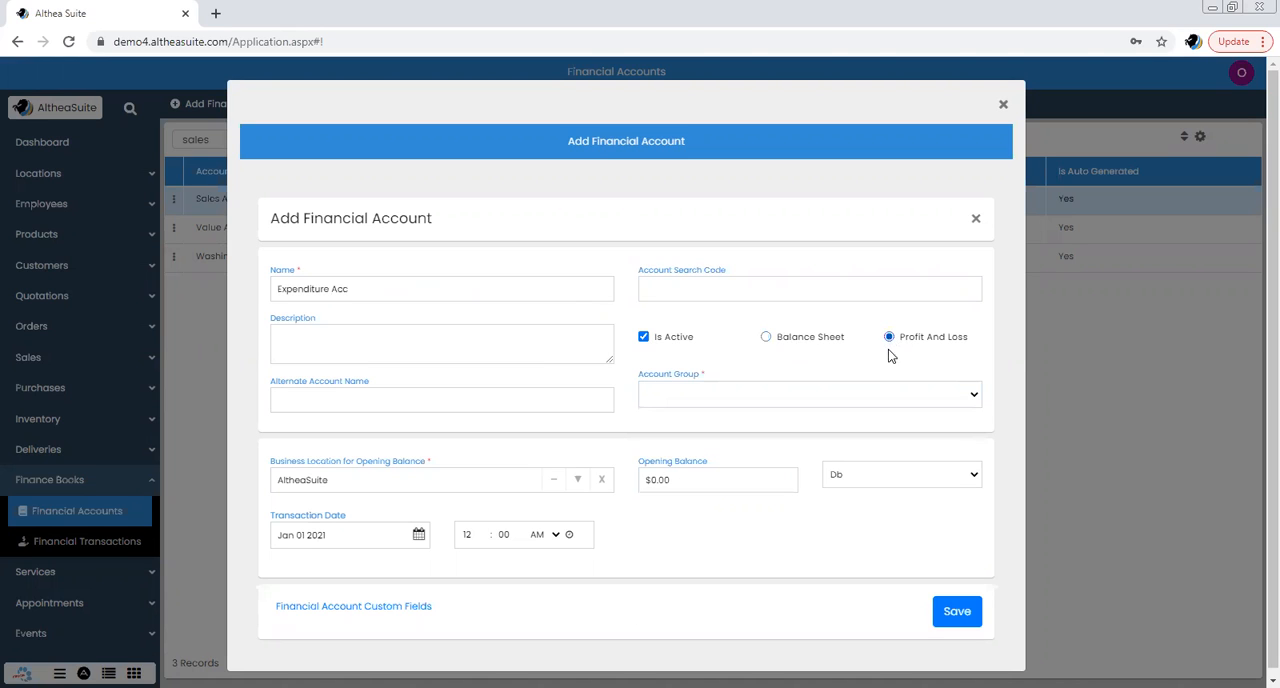
pyautogui.click(880, 396)
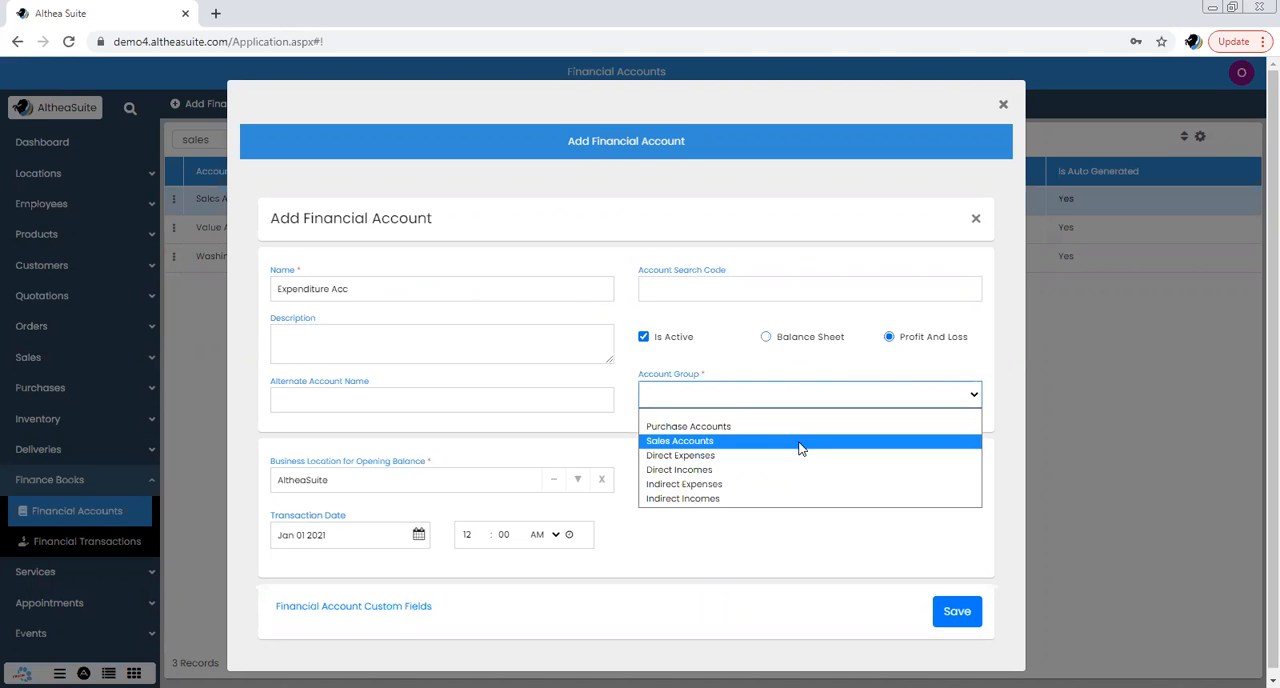
pyautogui.click(750, 415)
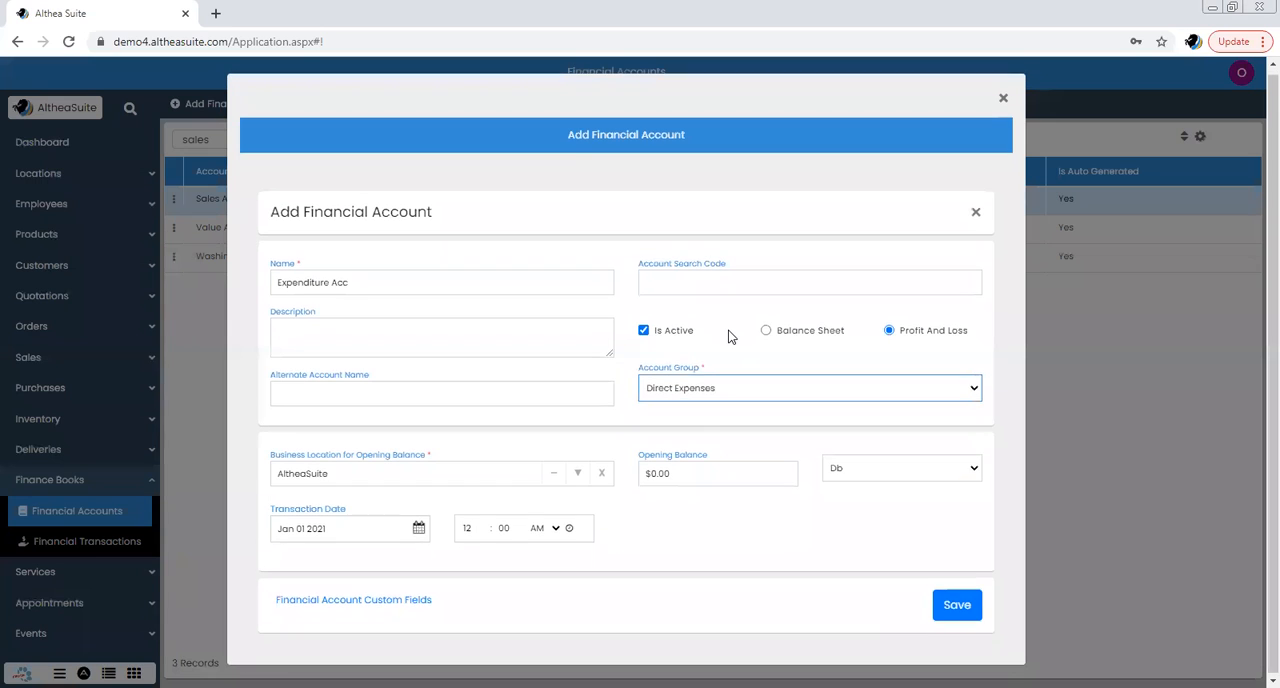
# Save the new account with Db as its opening balance type, and clear the "sales" filter from the accounts list
pyautogui.click(868, 479)
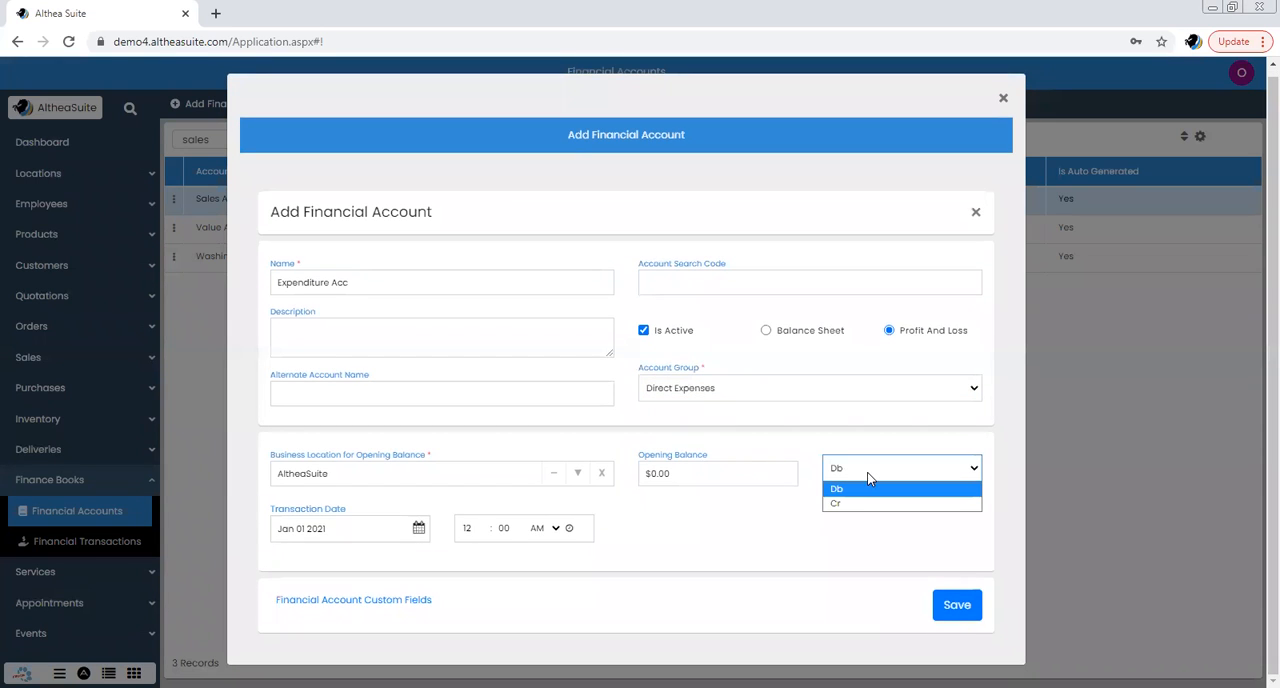
pyautogui.click(866, 487)
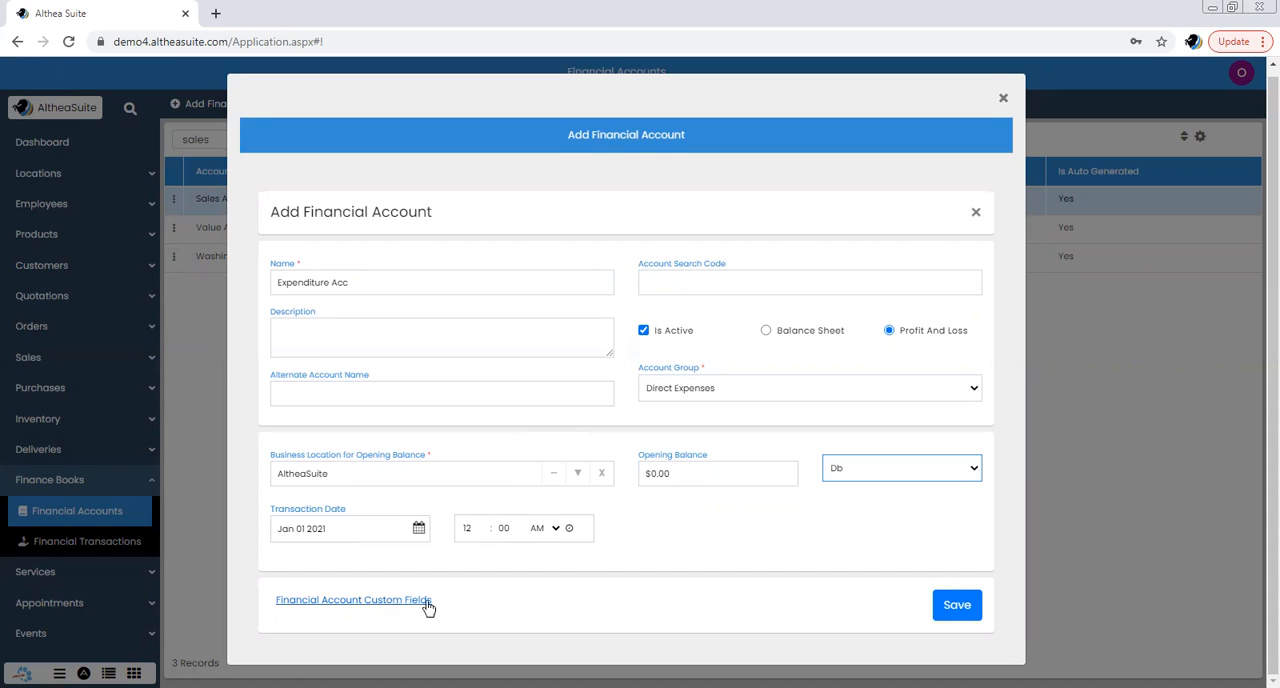
pyautogui.click(958, 606)
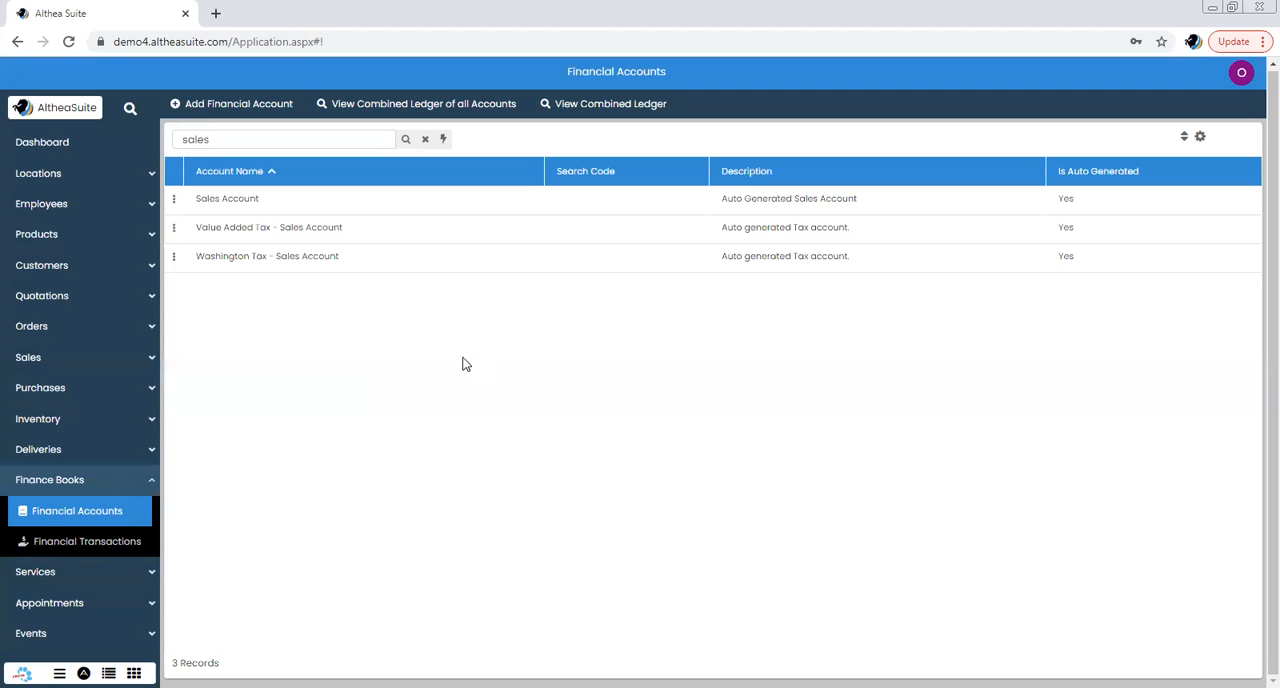
pyautogui.click(425, 139)
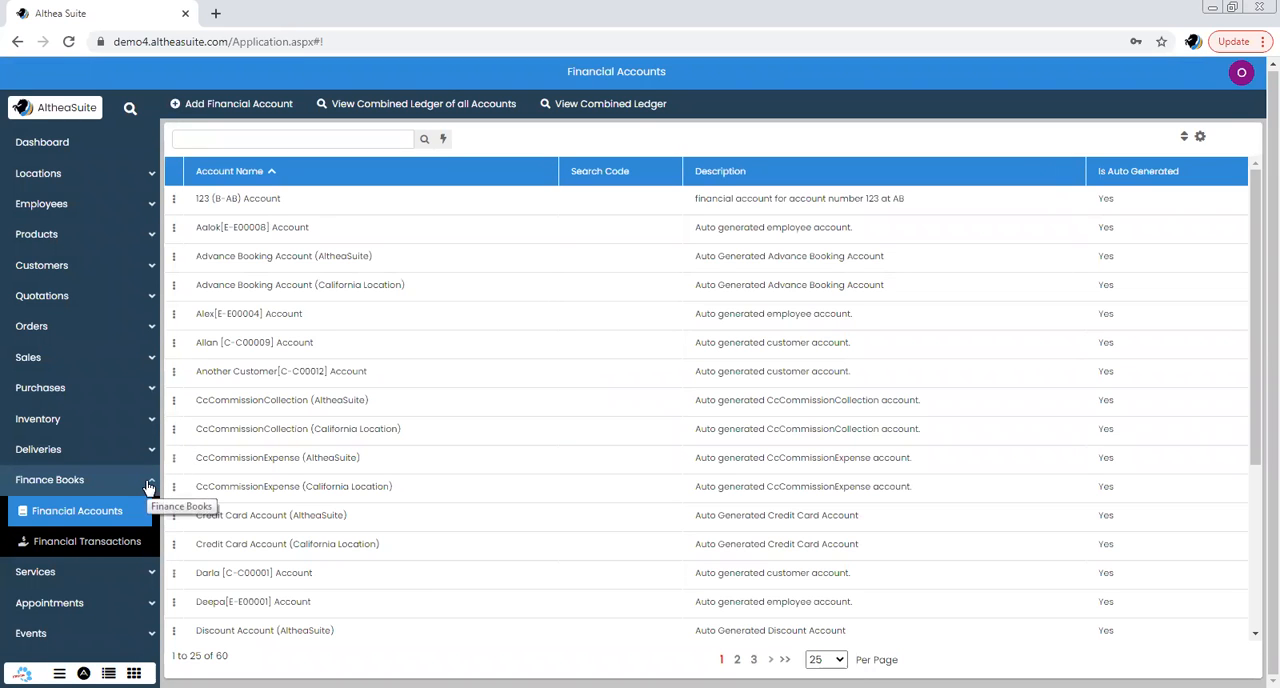
# Open Financial Transactions and examine the credit and debit entries, including the most recent Sales Account transaction
pyautogui.scroll(-1, 132, 440)
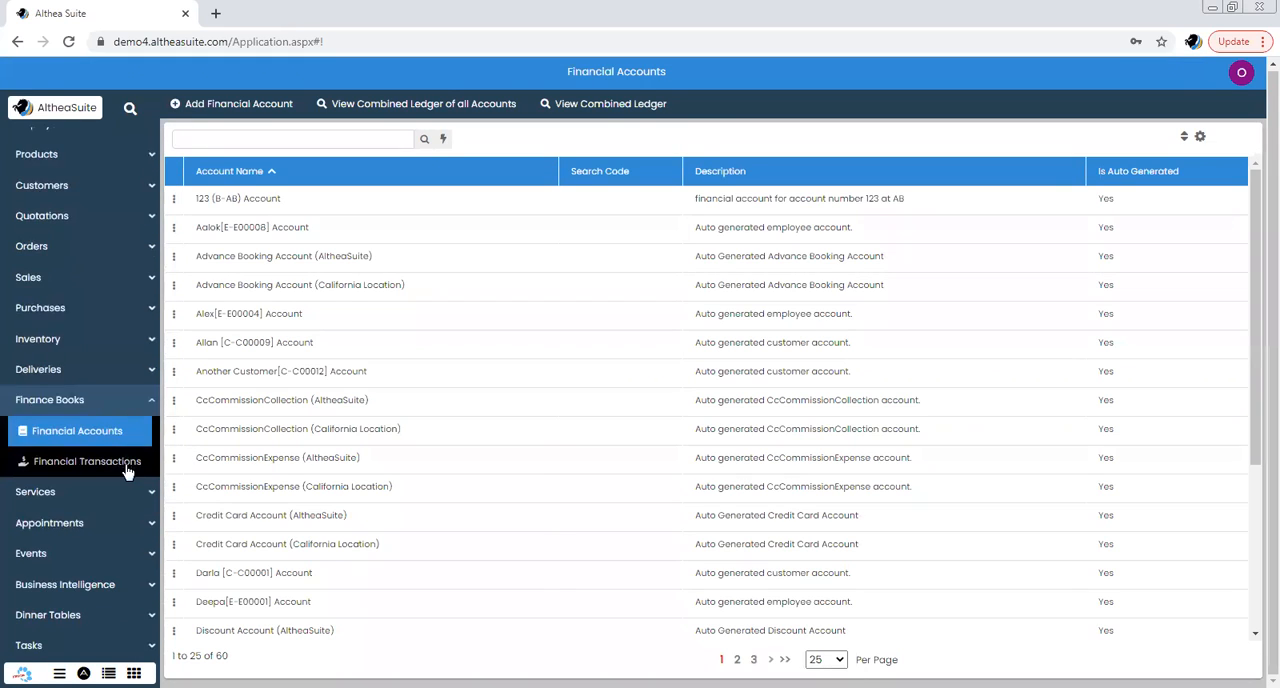
pyautogui.click(126, 465)
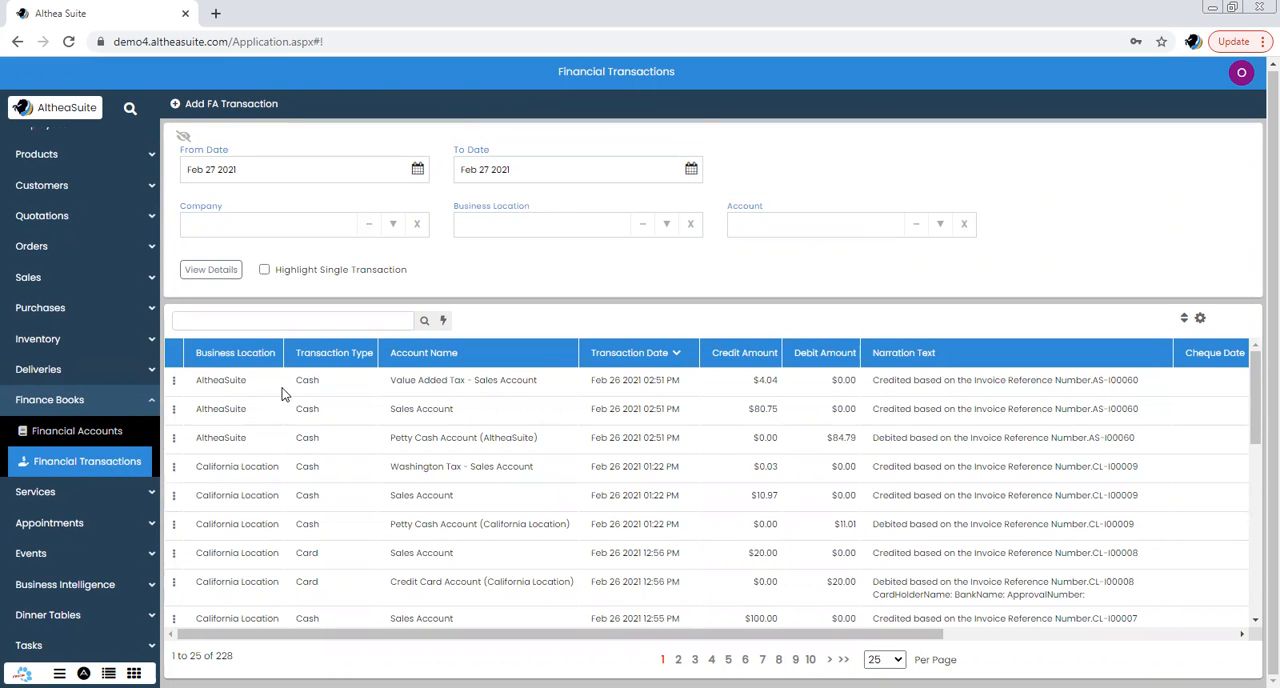
pyautogui.scroll(-1, 320, 400)
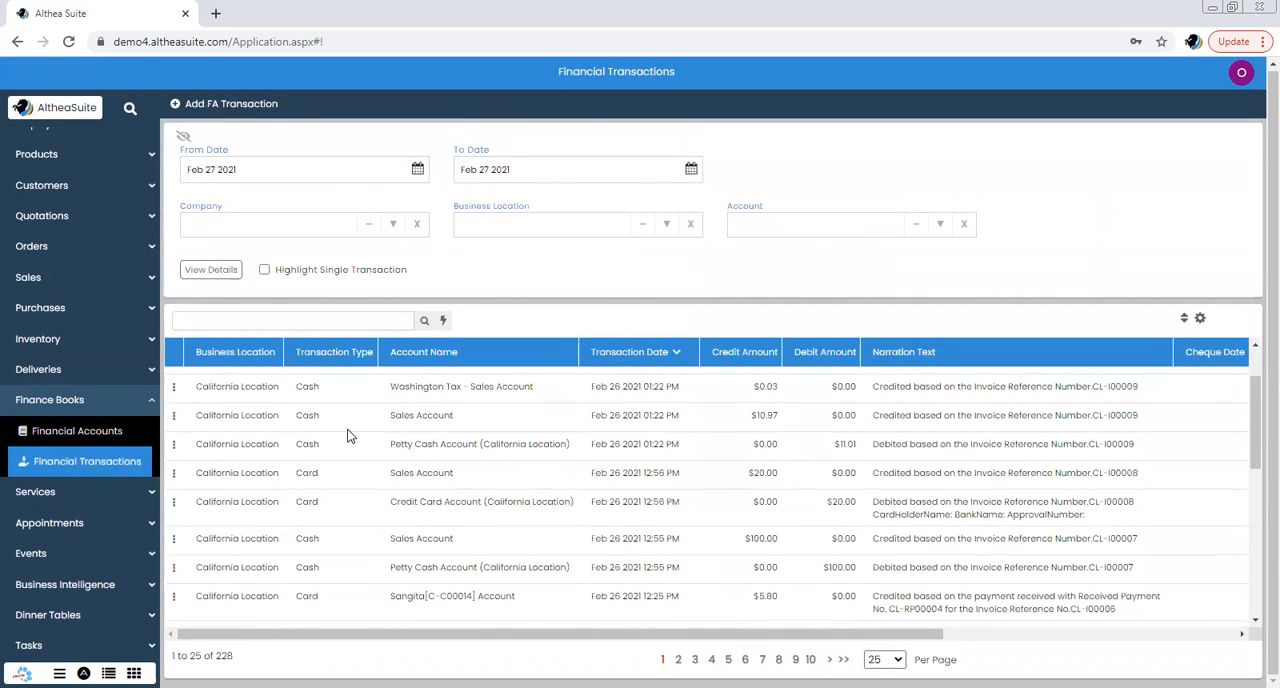
pyautogui.scroll(1, 348, 436)
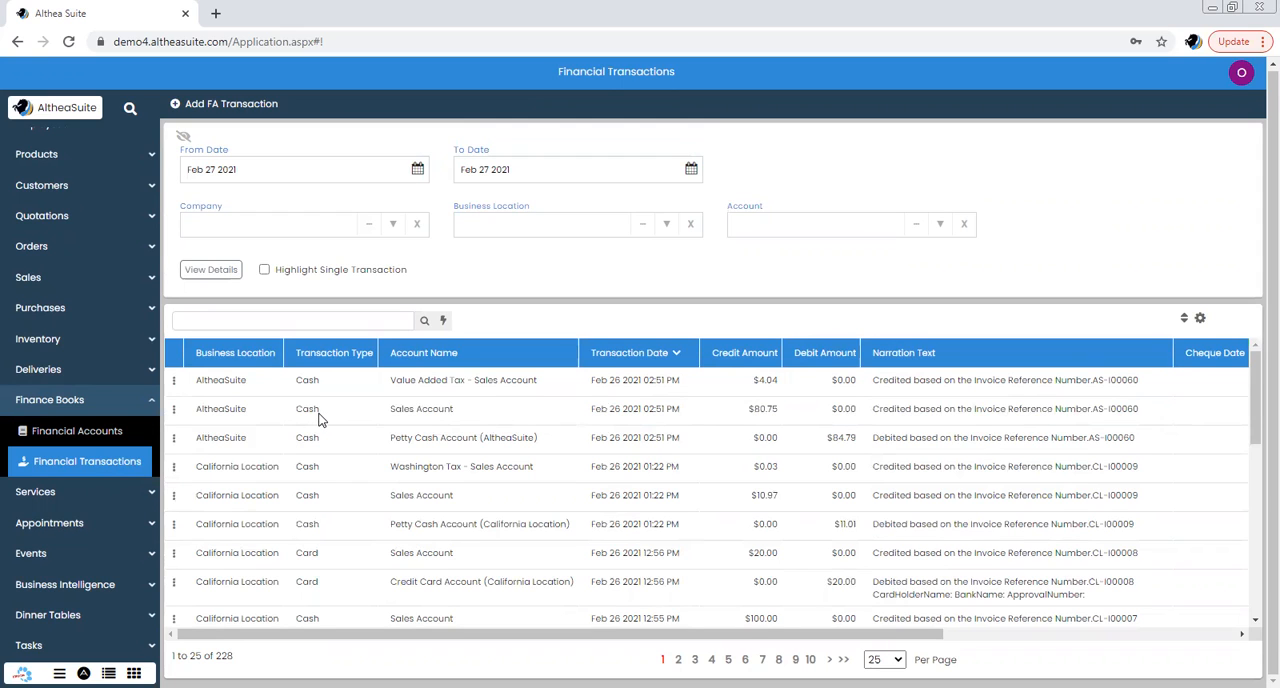
pyautogui.click(335, 415)
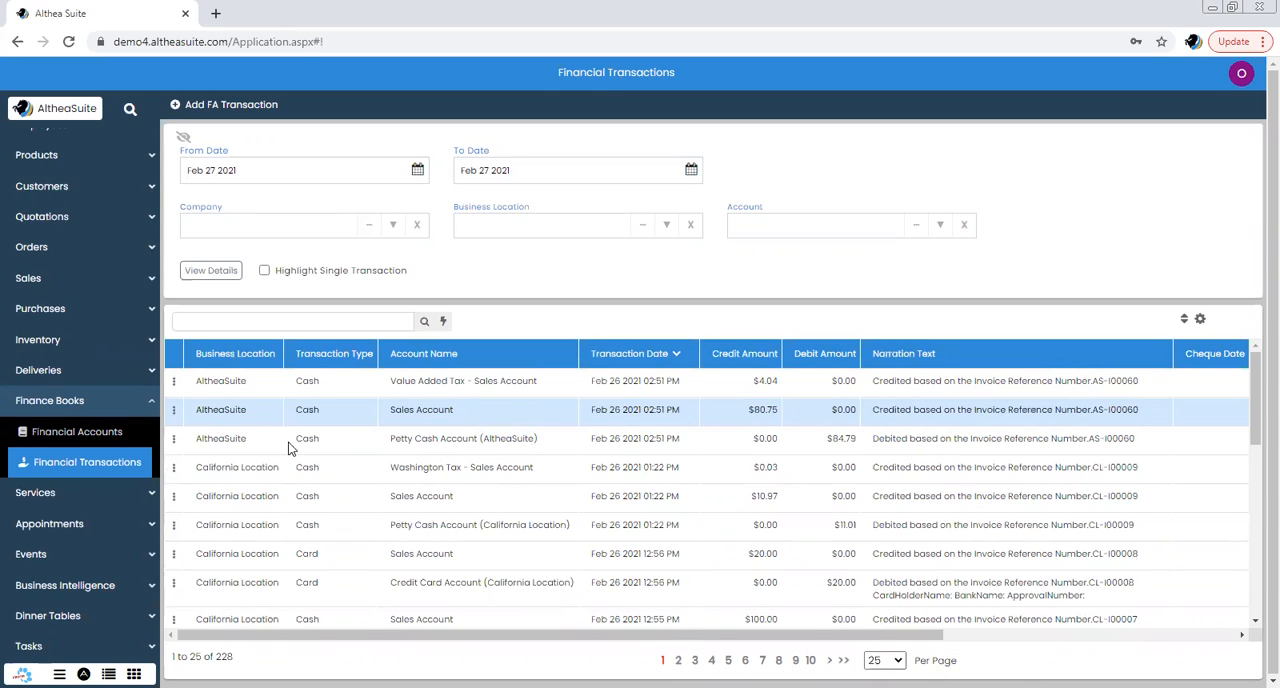
# Create a new invoice in Sales Invoices and select an existing customer for it
pyautogui.click(134, 283)
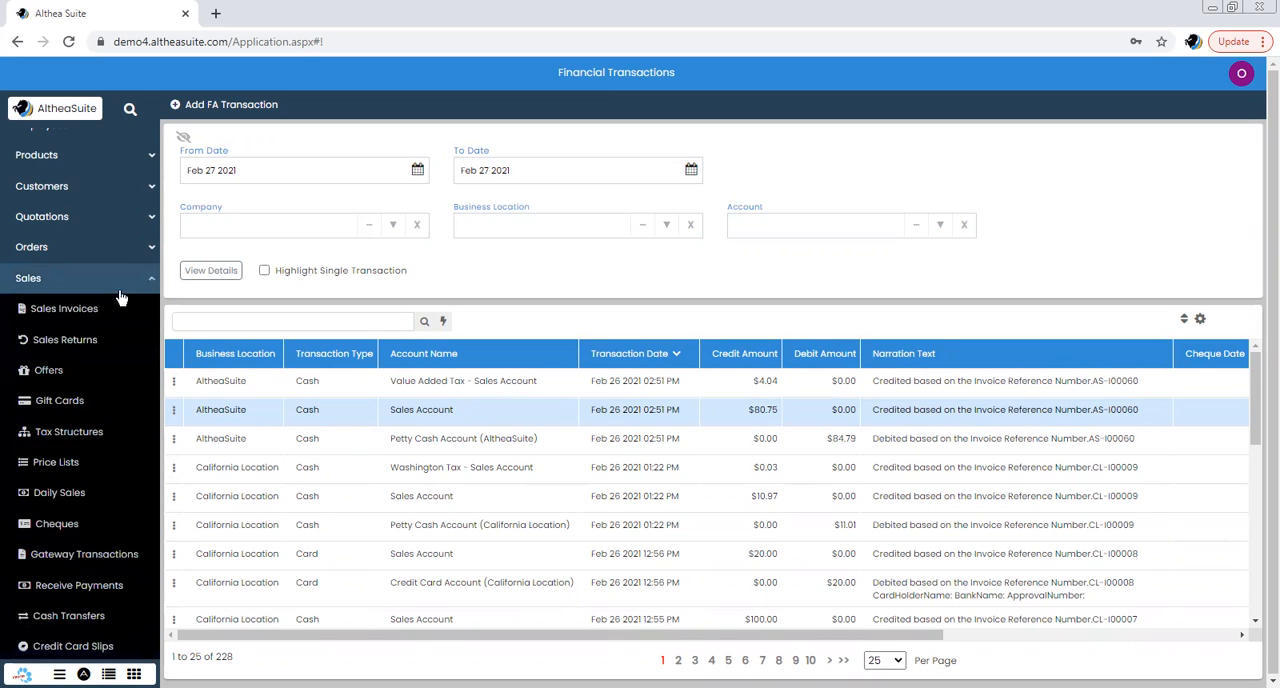
pyautogui.click(84, 313)
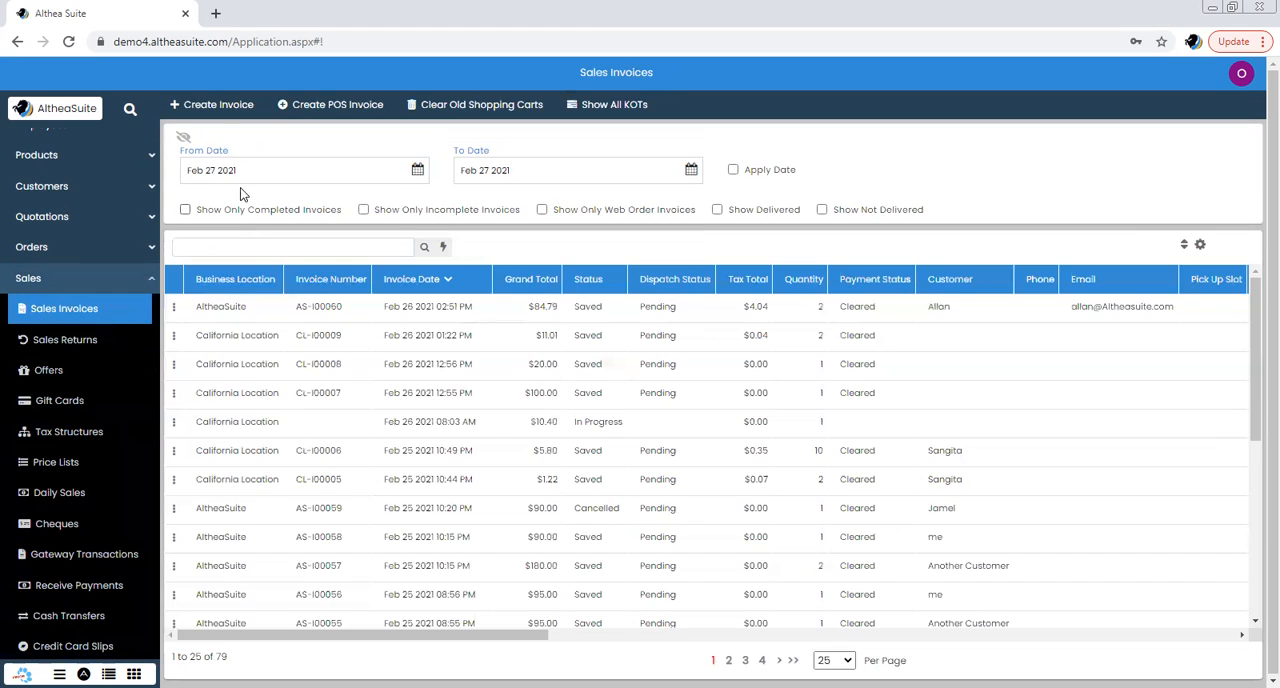
pyautogui.click(222, 105)
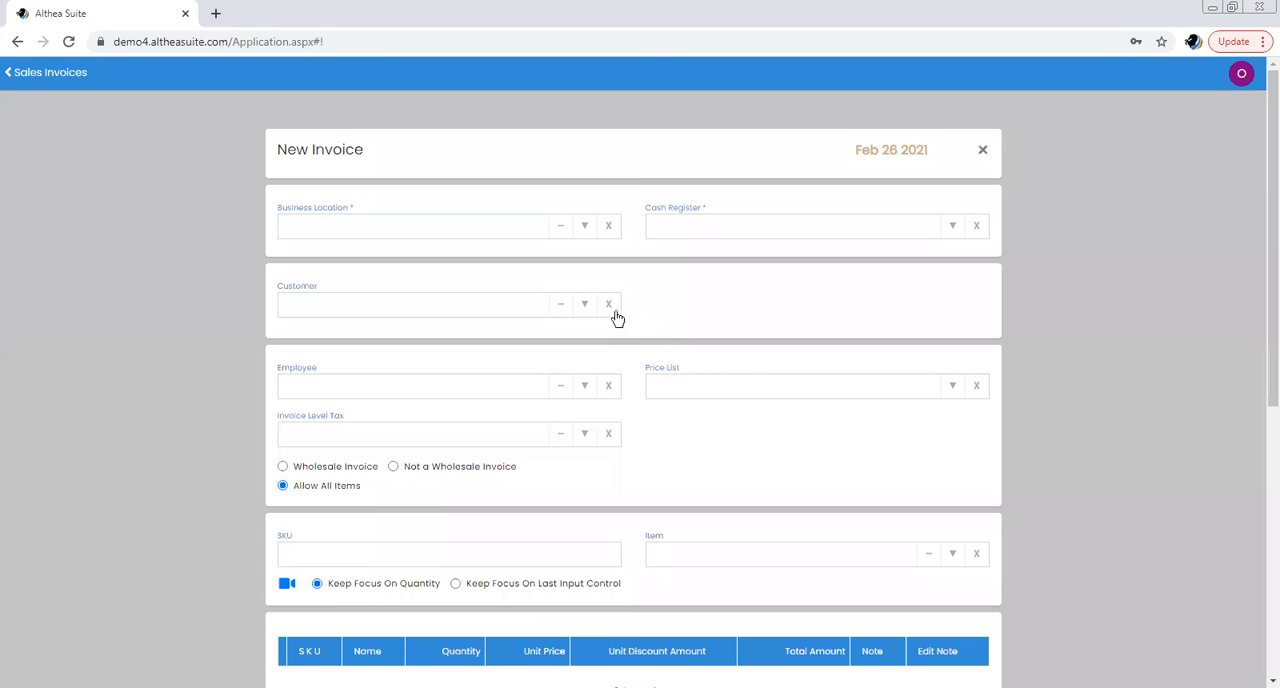
pyautogui.click(584, 308)
pyautogui.click(486, 334)
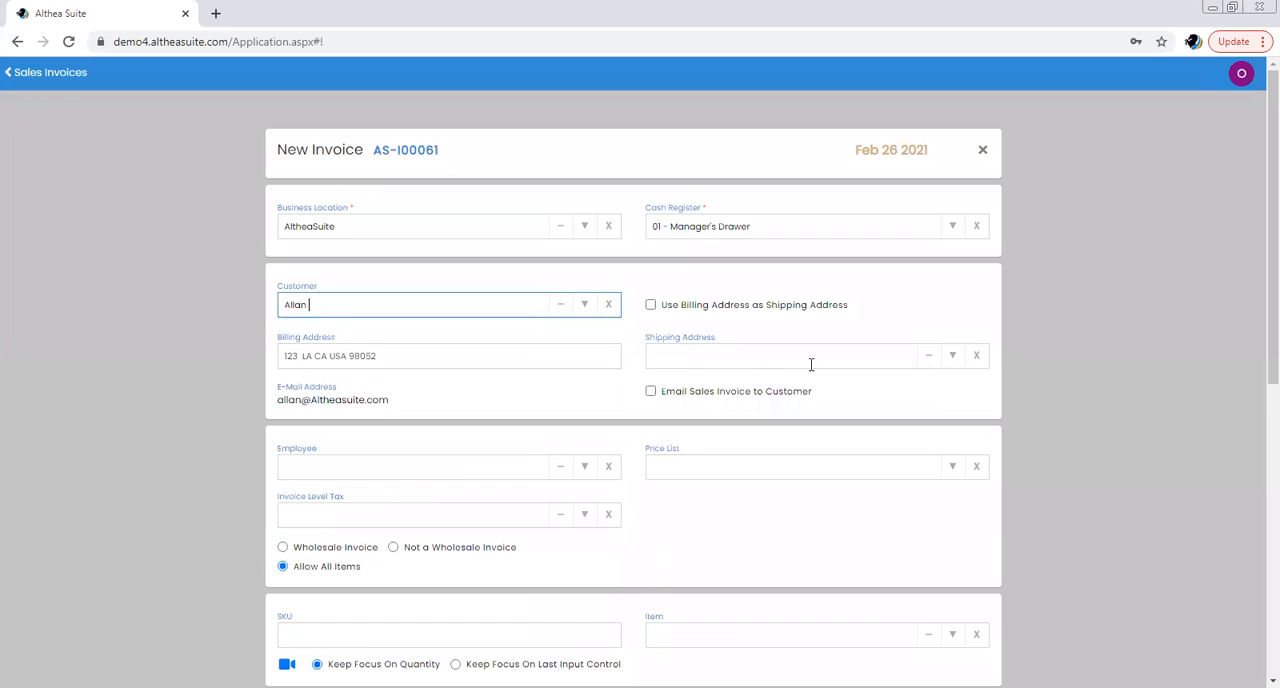
# Set the invoice's price list to Whole sale and its invoice level tax to Washington Tax, leaving the employee blank
pyautogui.click(953, 467)
pyautogui.click(711, 489)
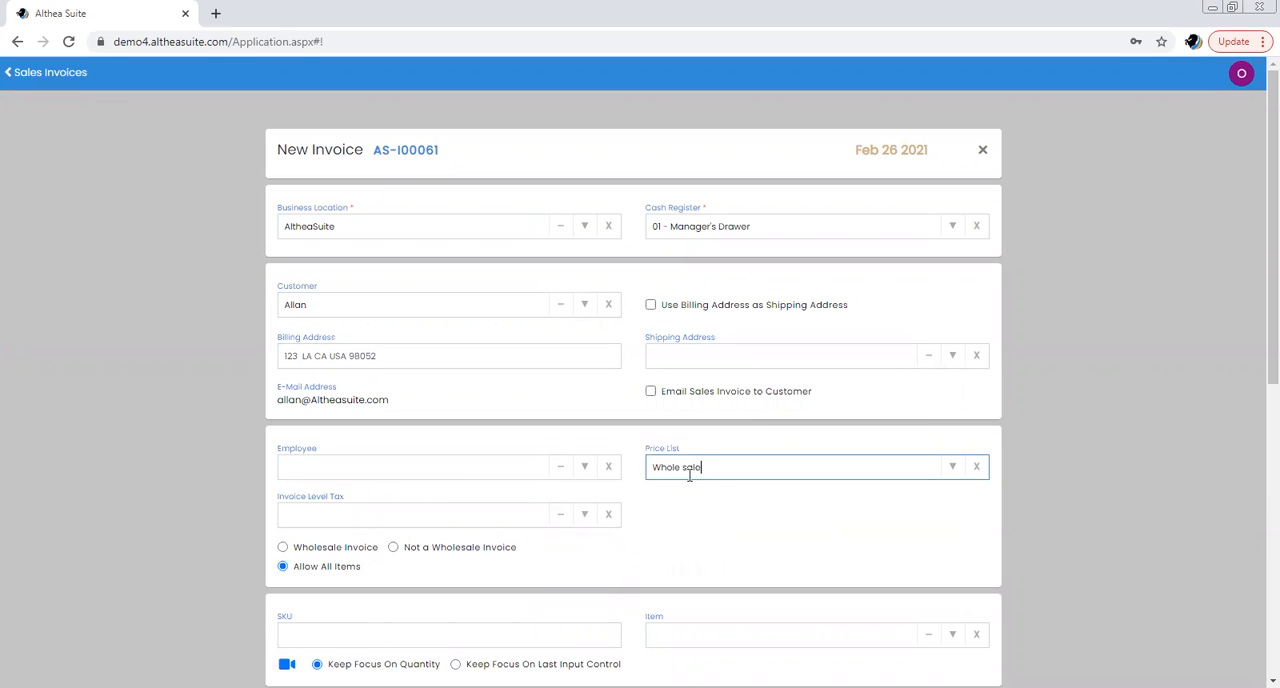
pyautogui.click(586, 468)
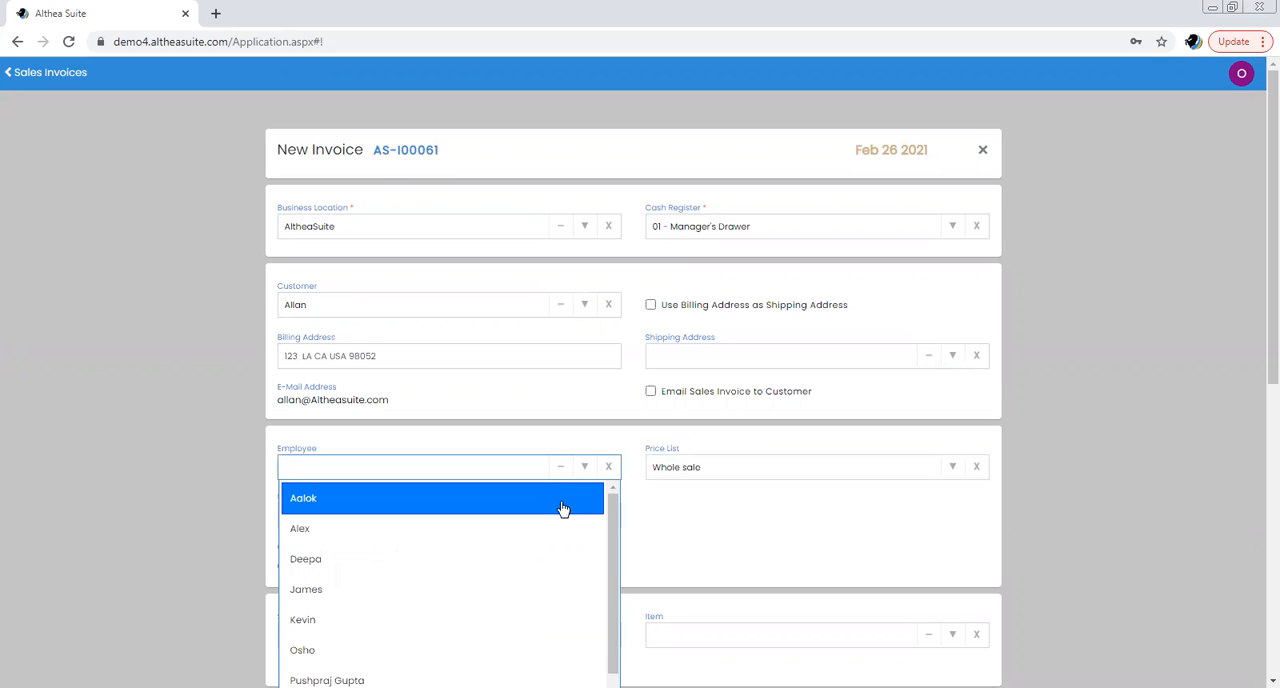
pyautogui.click(689, 536)
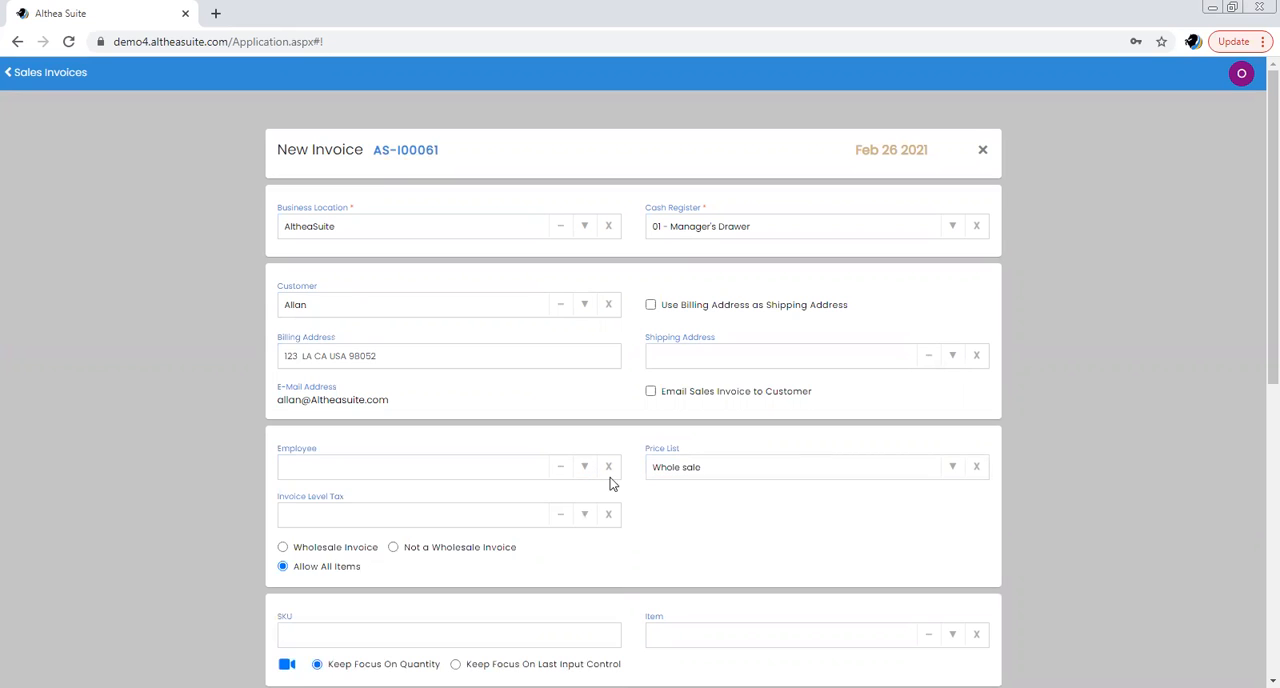
pyautogui.scroll(-2, 560, 414)
pyautogui.click(530, 356)
pyautogui.click(543, 417)
# Add the items Additional Component A and Additional Component B to the invoice
pyautogui.scroll(-2, 773, 376)
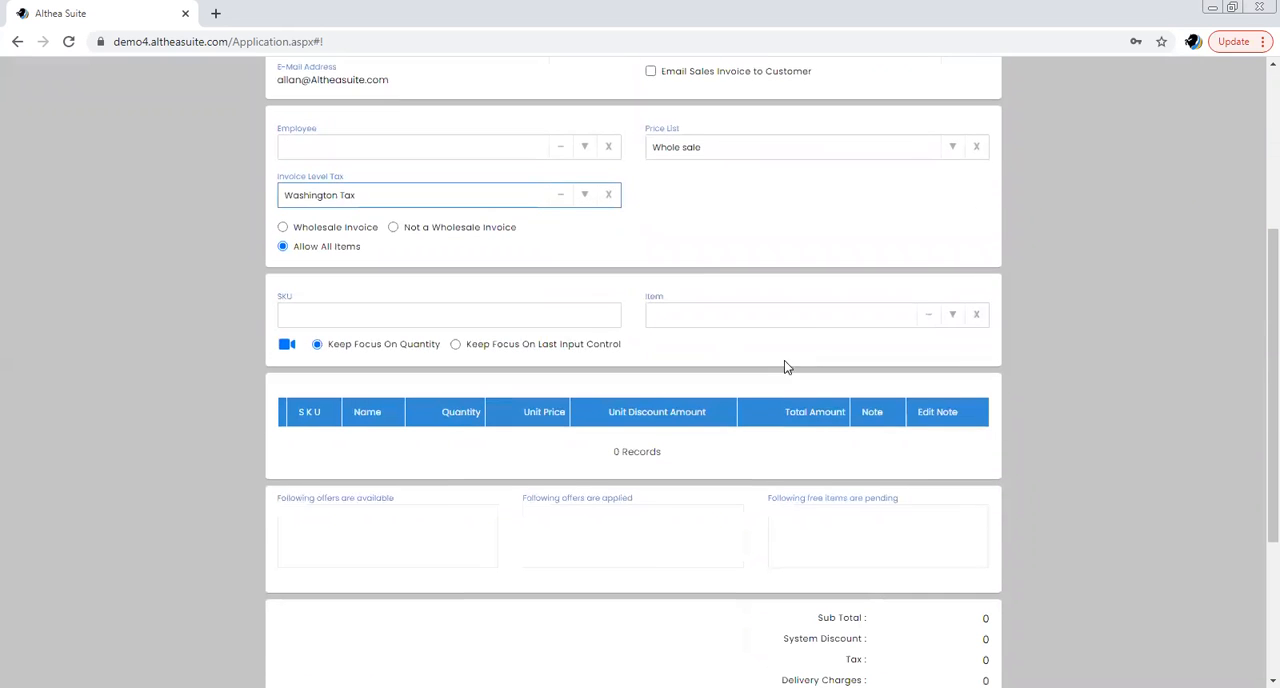
pyautogui.click(814, 318)
pyautogui.click(952, 318)
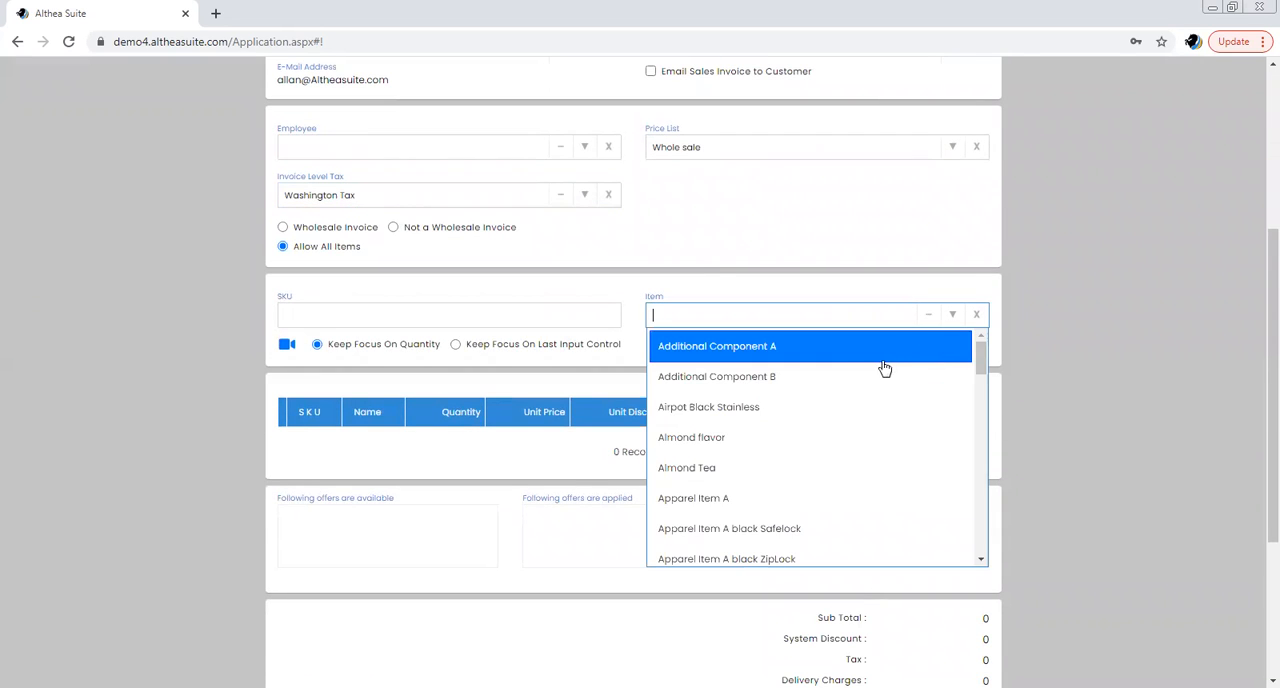
pyautogui.click(869, 350)
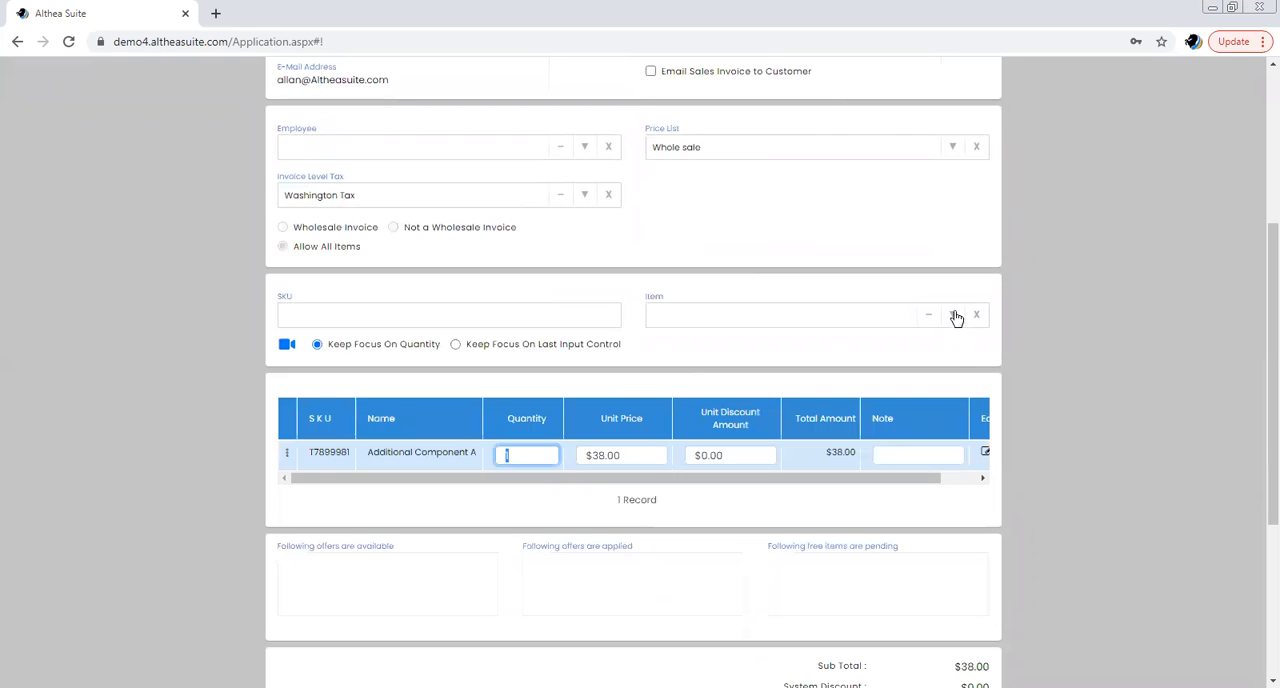
pyautogui.click(955, 318)
pyautogui.click(860, 375)
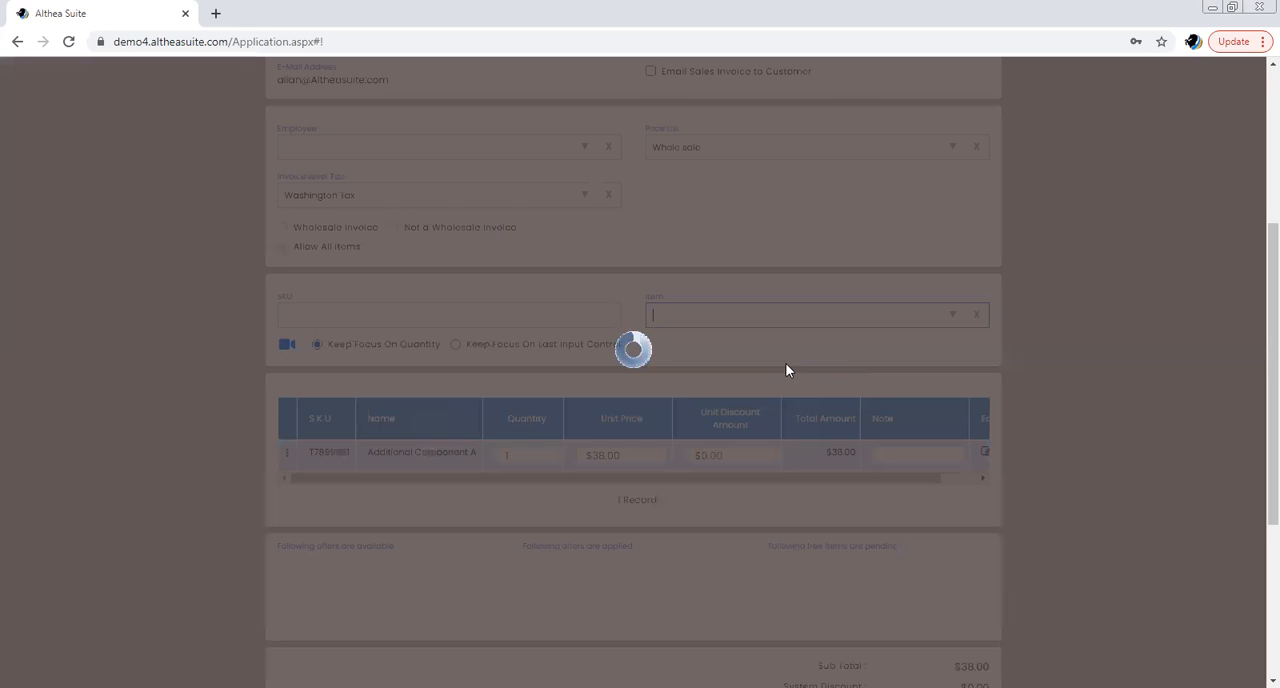
# Review the invoice's item lines and totals, and proceed to its payment
pyautogui.scroll(-1, 780, 345)
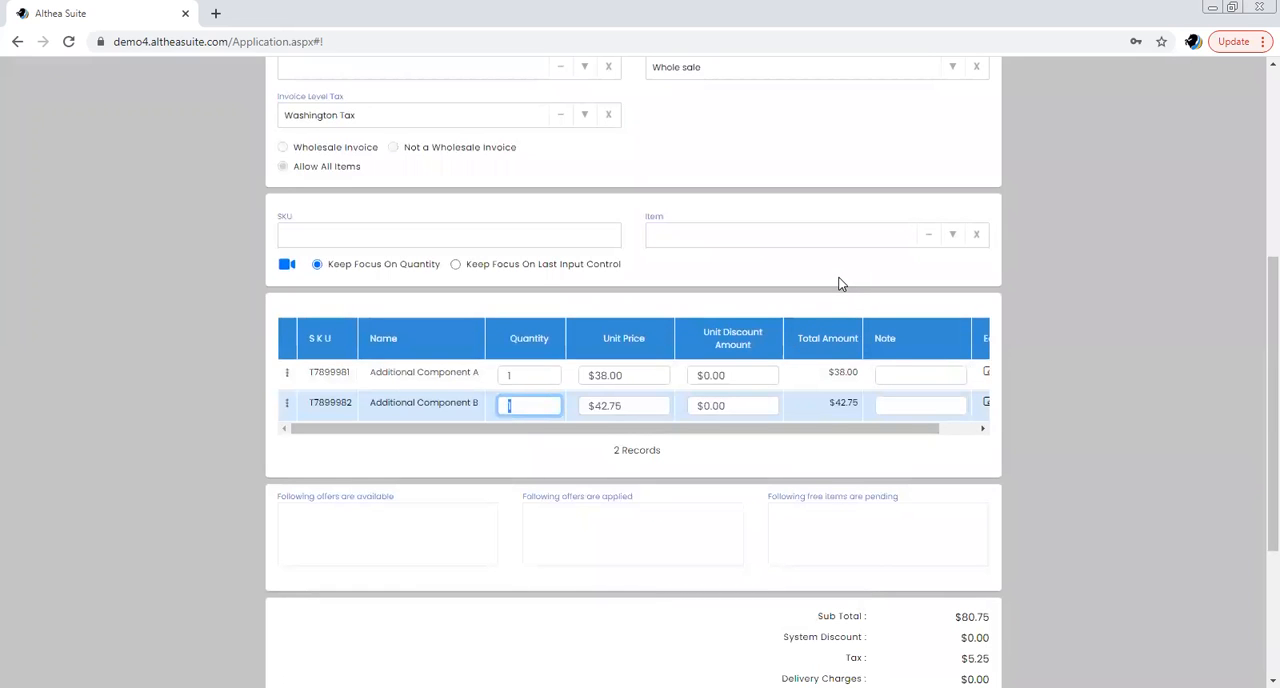
pyautogui.scroll(-1, 840, 284)
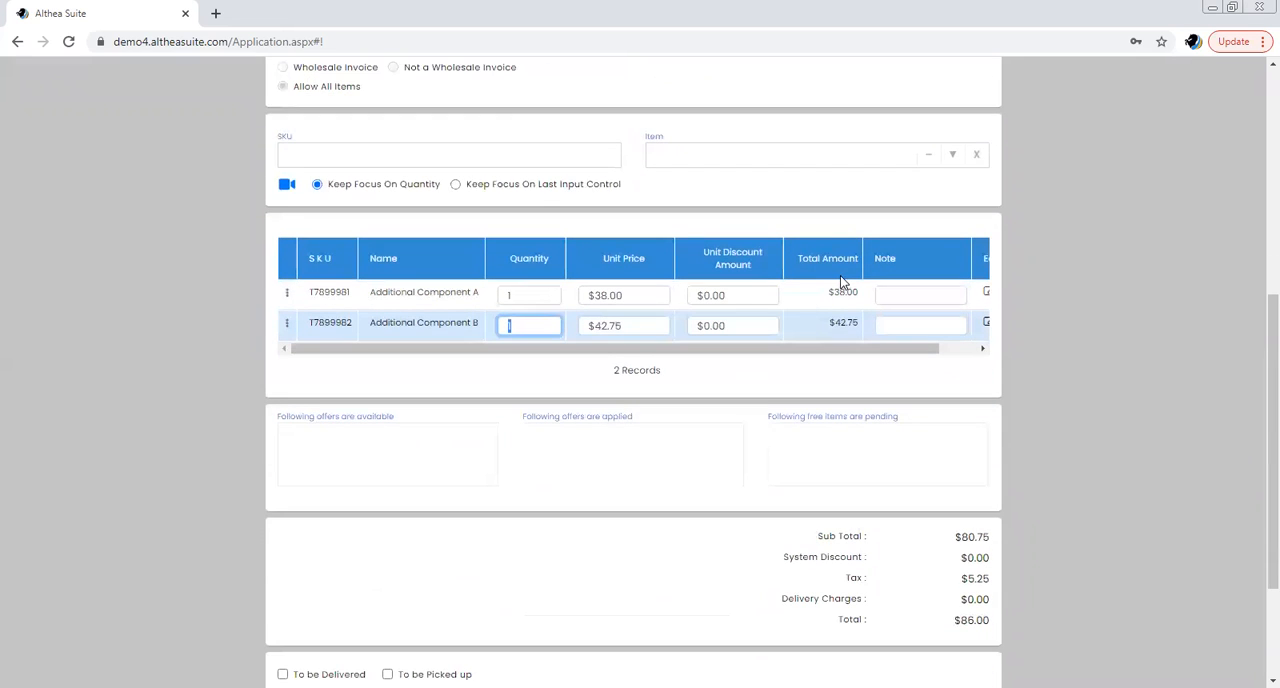
pyautogui.scroll(-1, 840, 284)
pyautogui.scroll(-1, 840, 283)
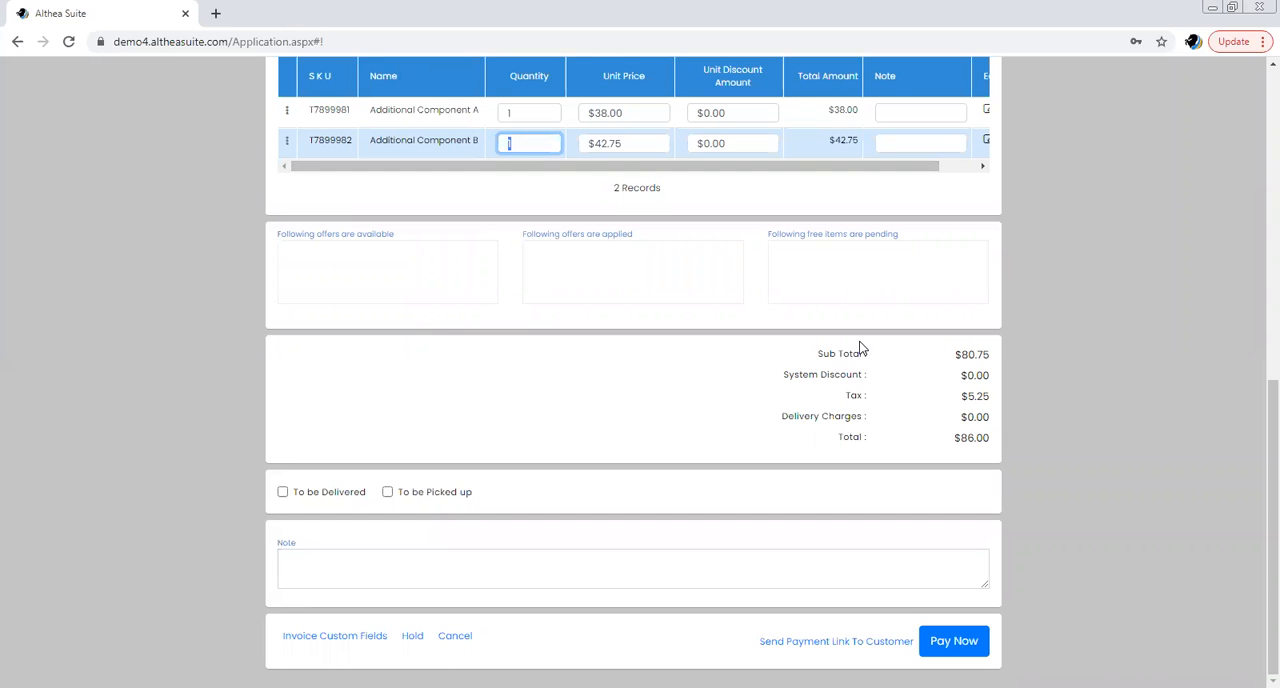
pyautogui.click(953, 642)
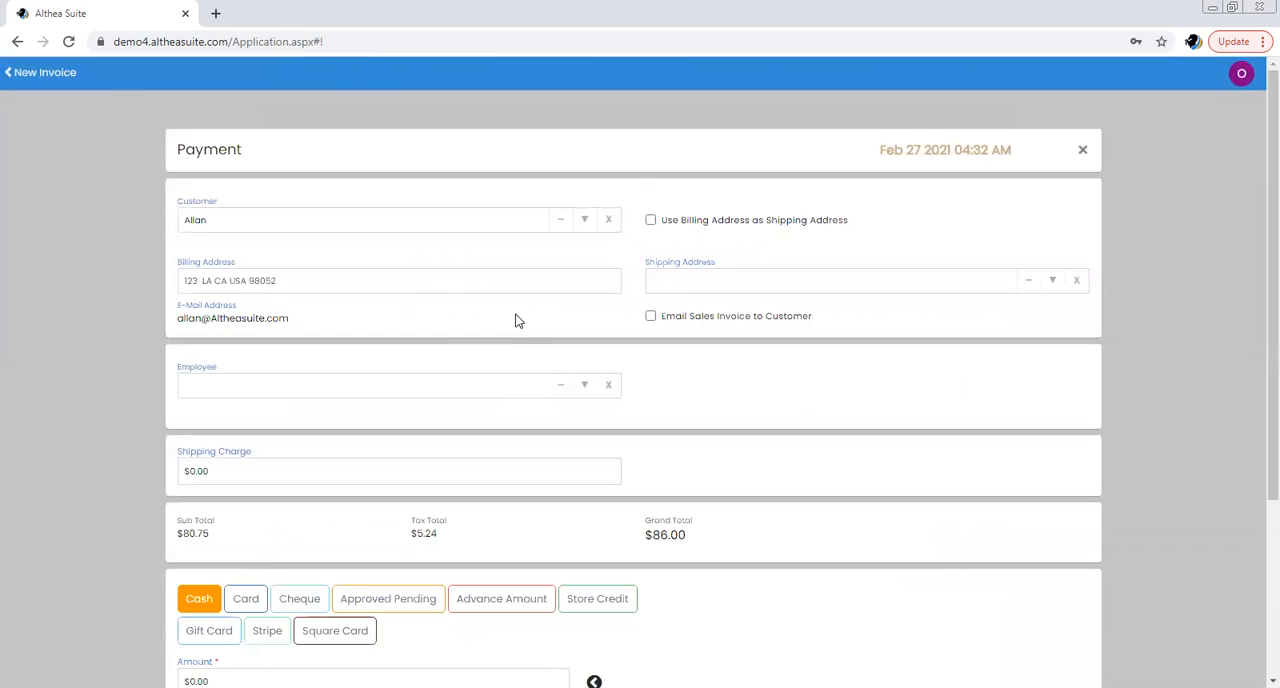
# Apply the full pending amount of $86.00 as a cash payment and save the invoice
pyautogui.scroll(-1, 446, 332)
pyautogui.scroll(-1, 446, 335)
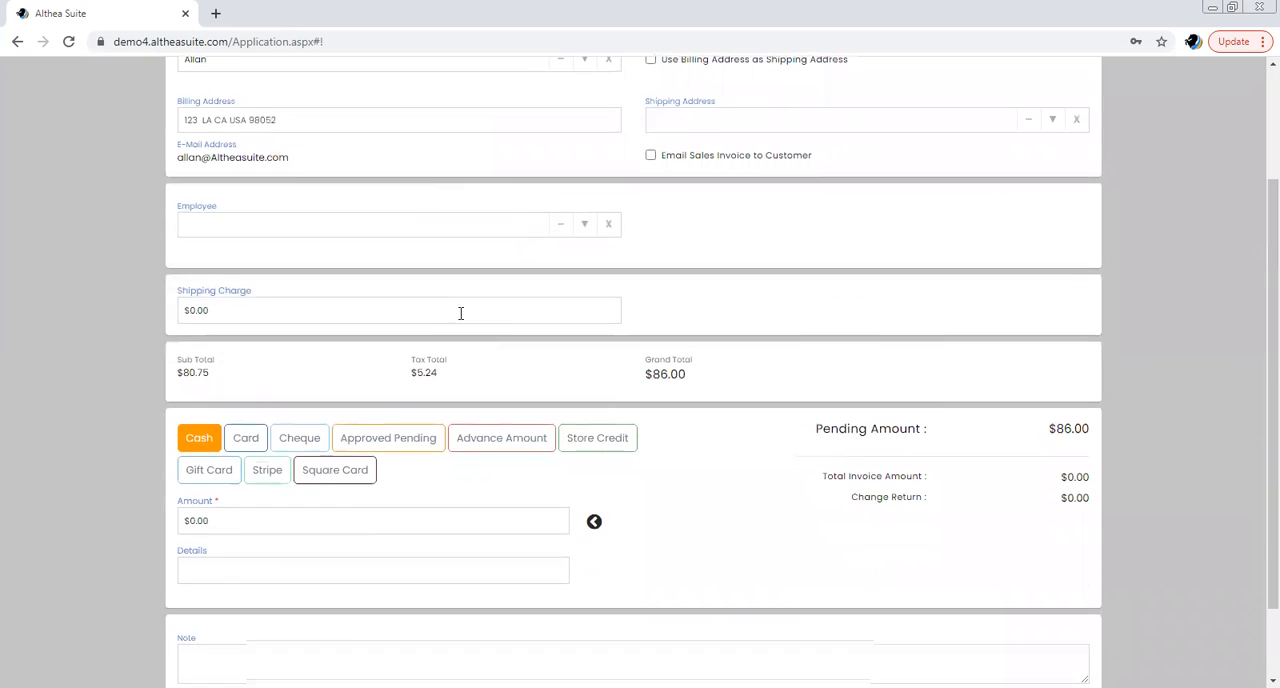
pyautogui.scroll(-1, 455, 320)
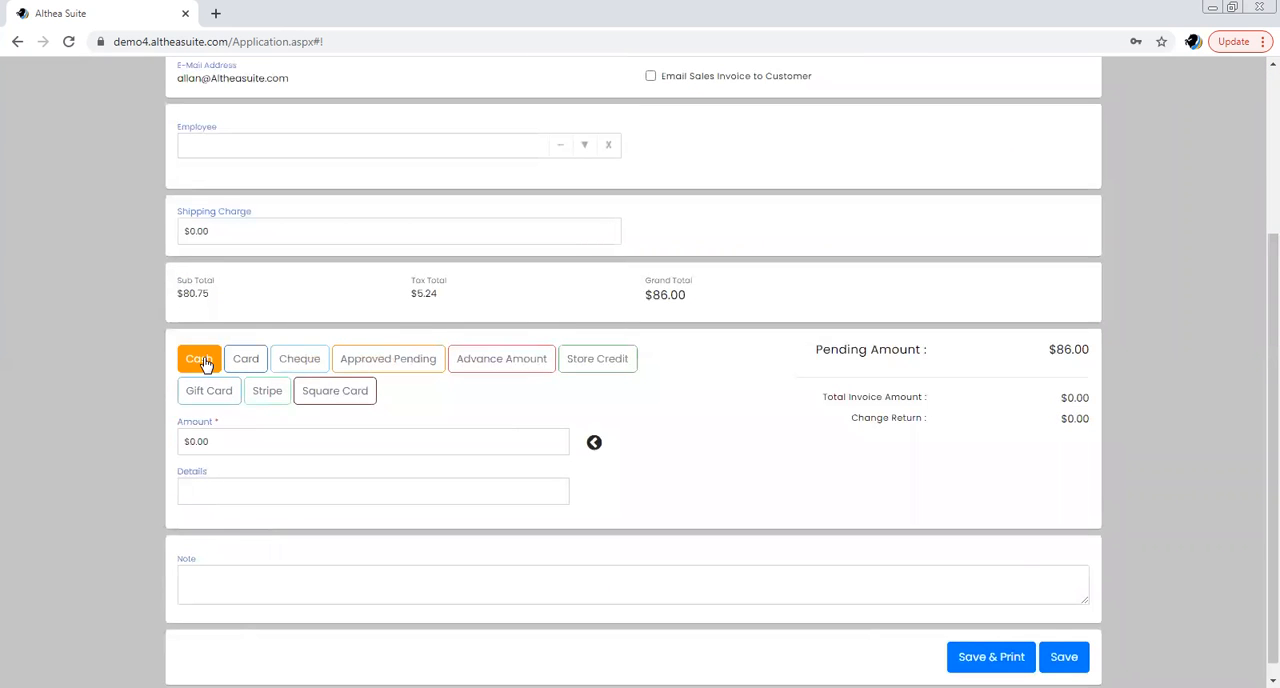
pyautogui.click(594, 443)
pyautogui.scroll(-1, 733, 397)
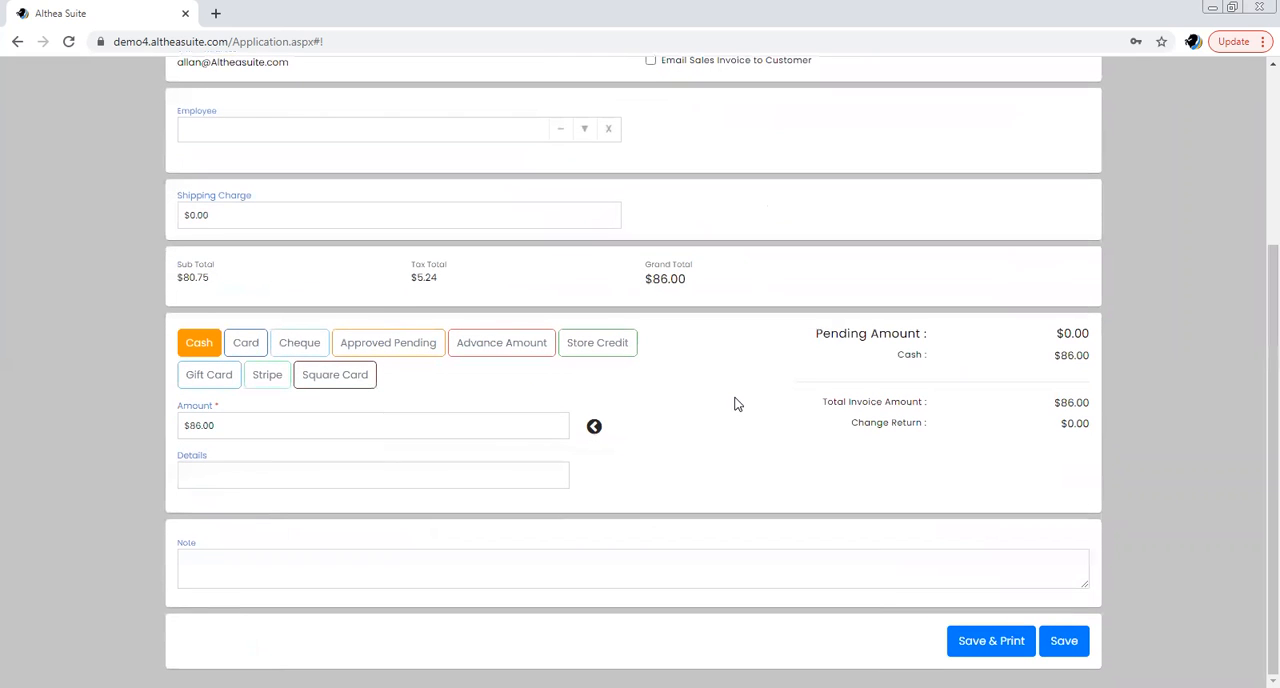
pyautogui.click(1055, 641)
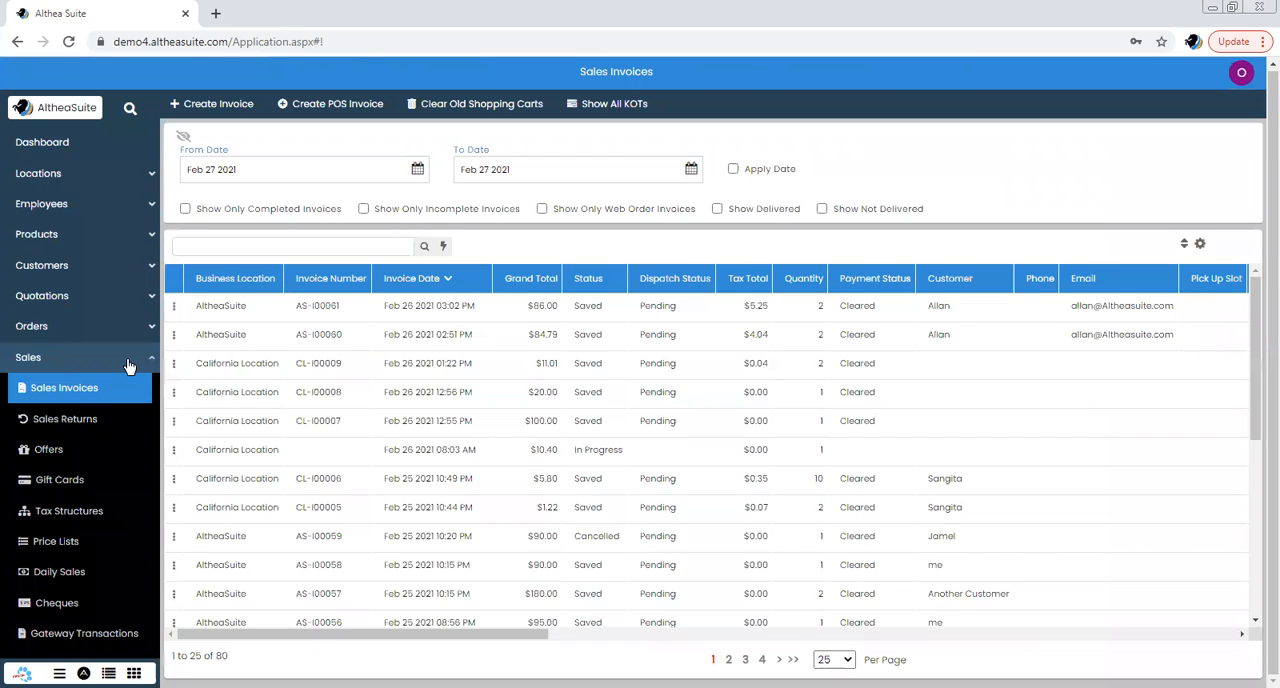
# Open Financial Transactions, examine the petty cash, sales and Washington Tax entries of the new invoice, and view the advanced search options
pyautogui.click(126, 355)
pyautogui.scroll(-2, 123, 312)
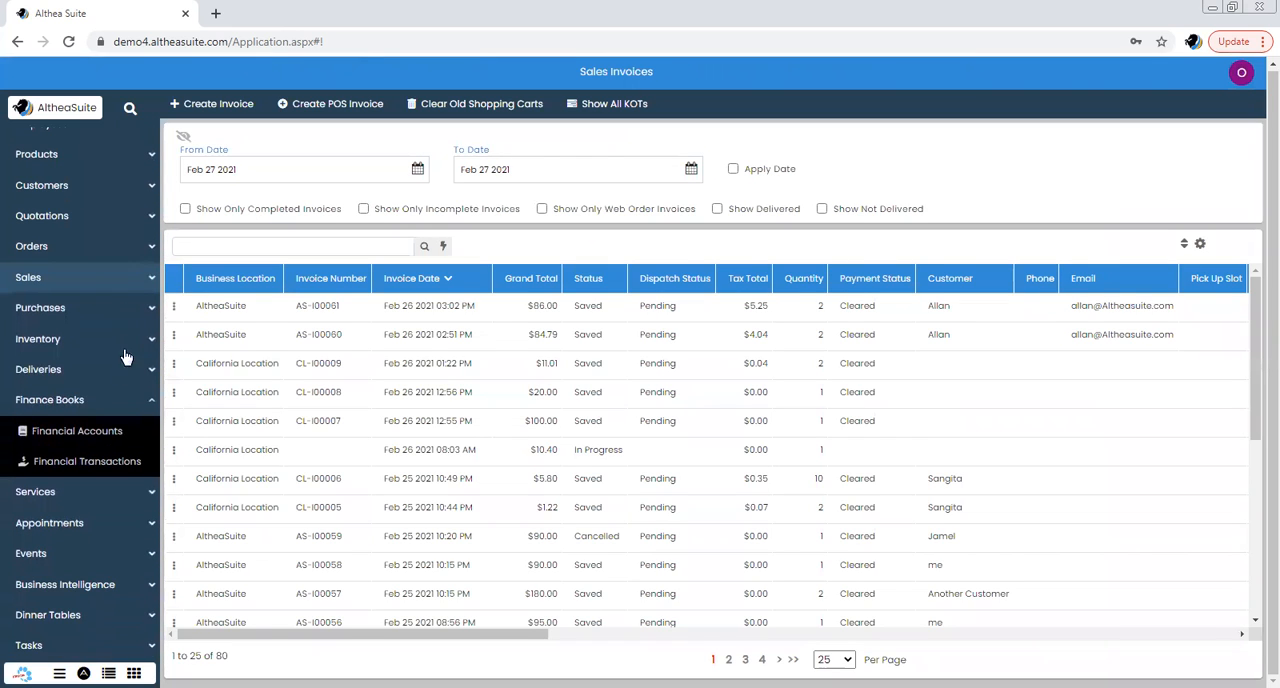
pyautogui.click(140, 463)
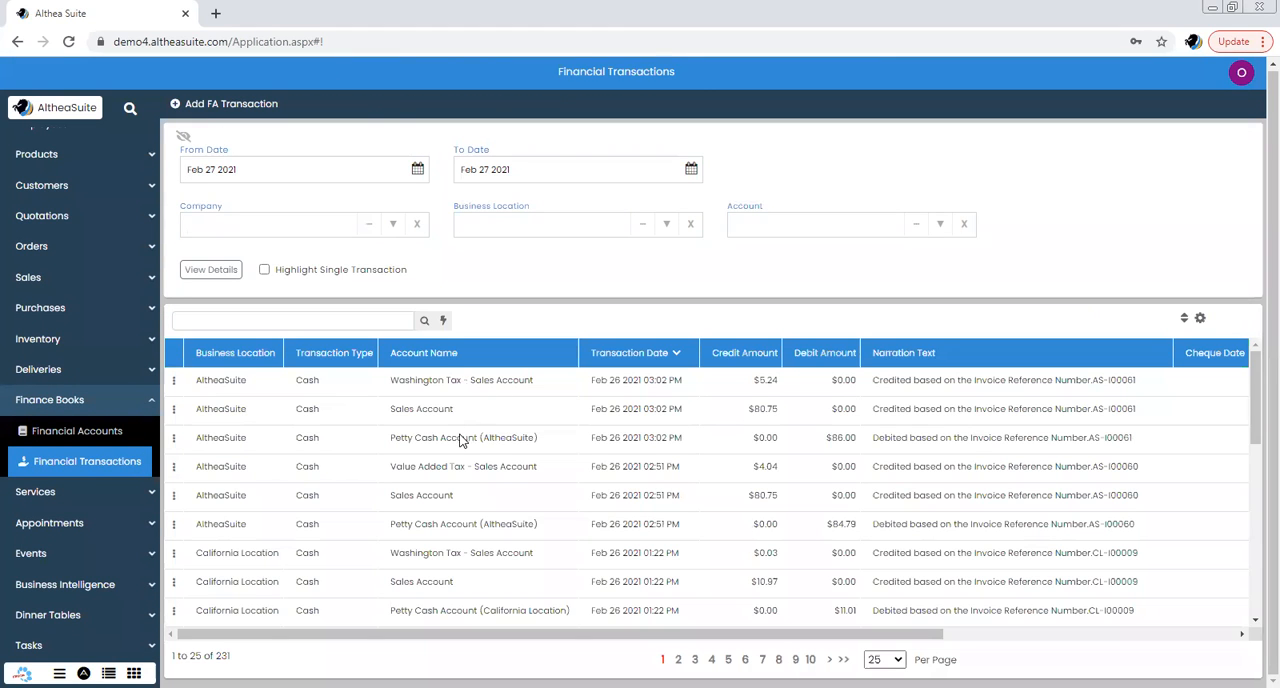
pyautogui.moveTo(462, 424); pyautogui.dragTo(466, 384)
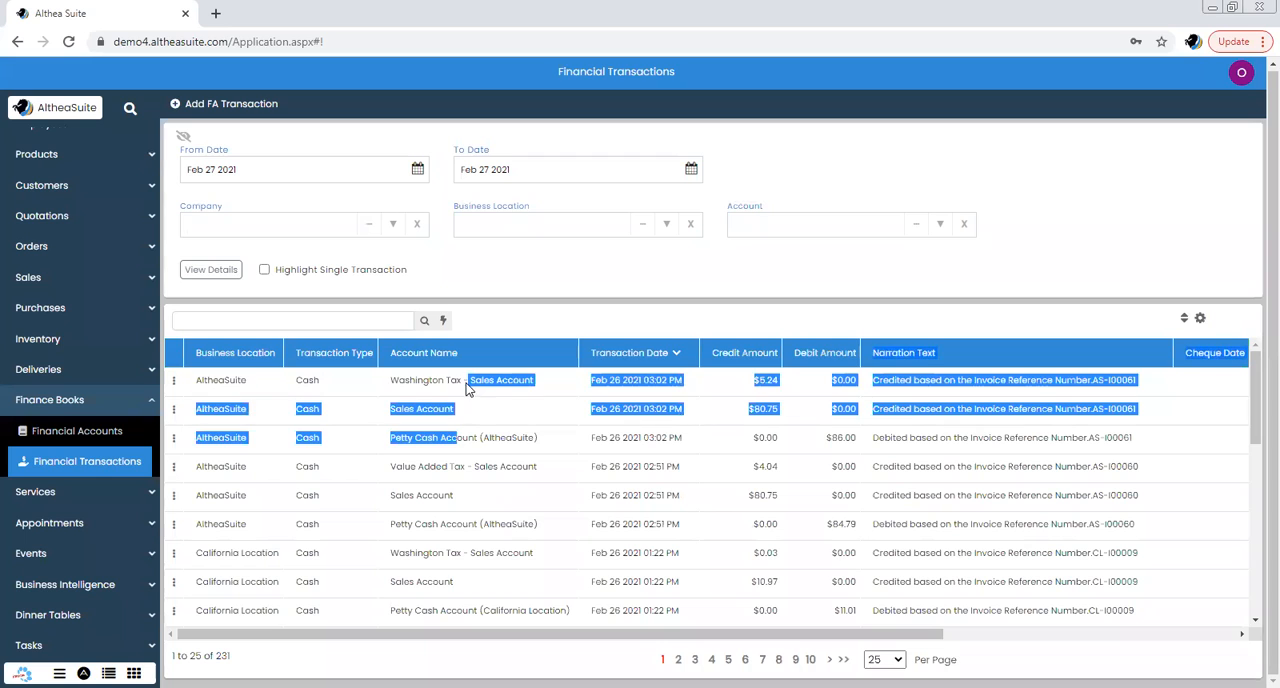
pyautogui.click(495, 440)
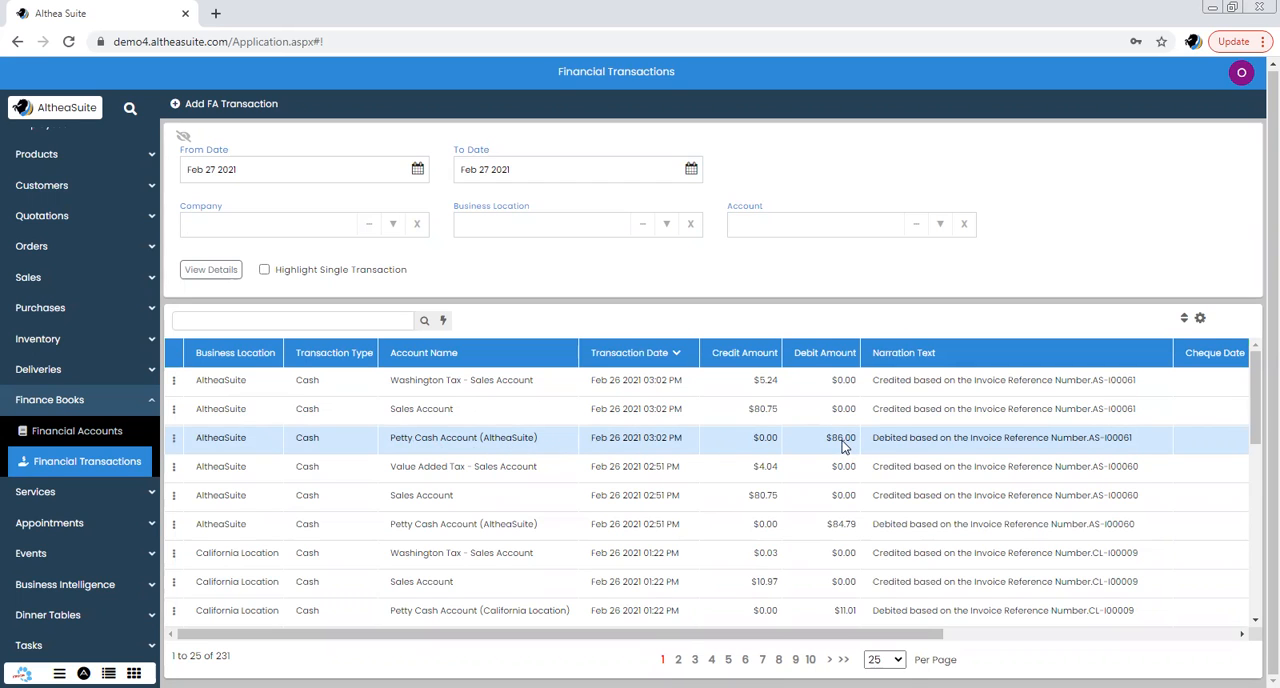
pyautogui.click(430, 416)
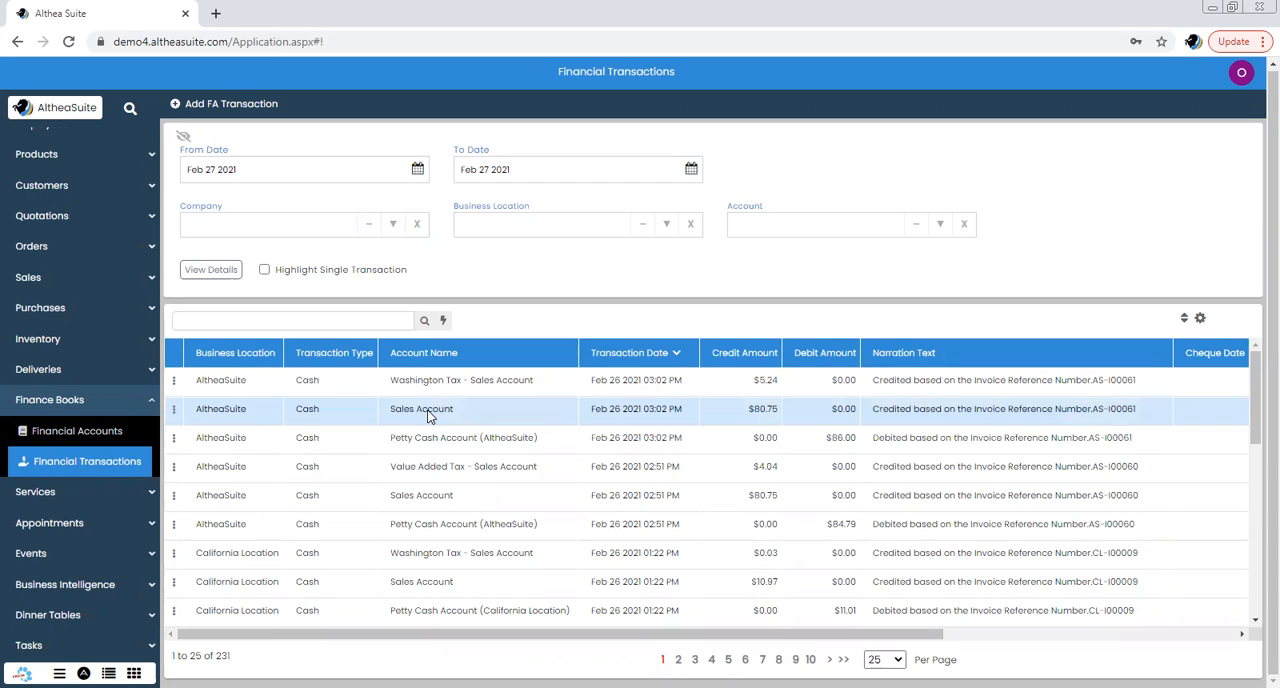
pyautogui.click(440, 384)
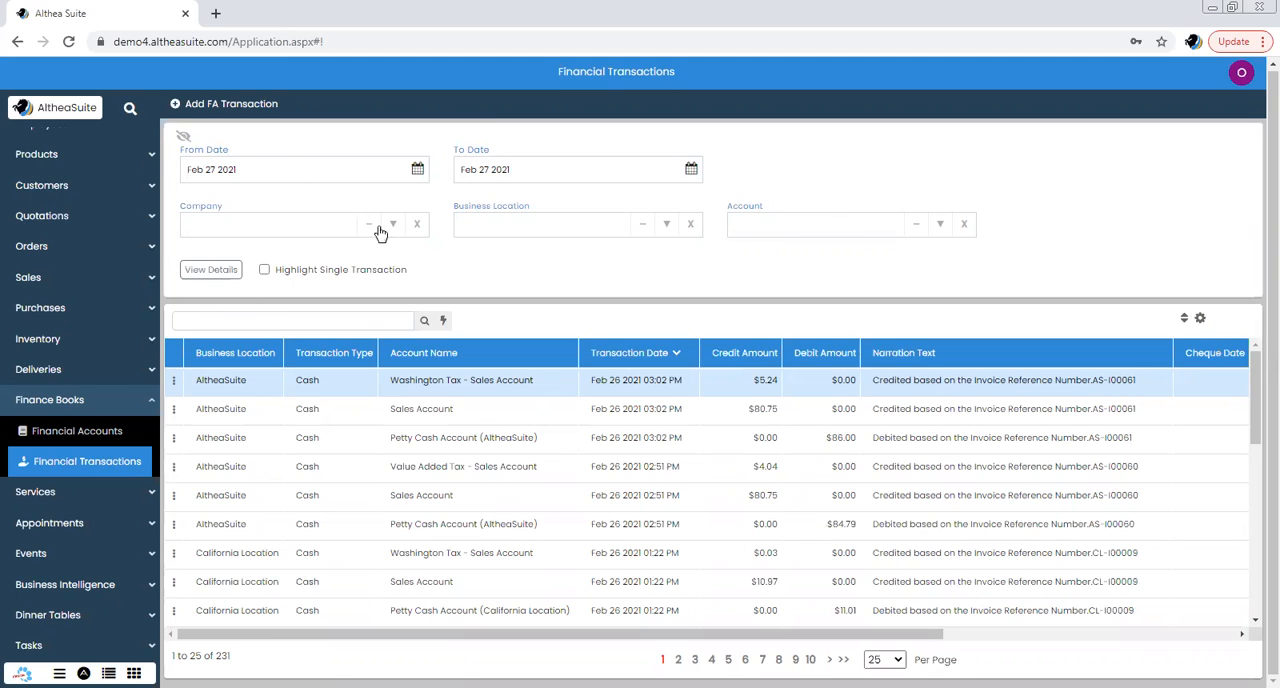
pyautogui.click(443, 321)
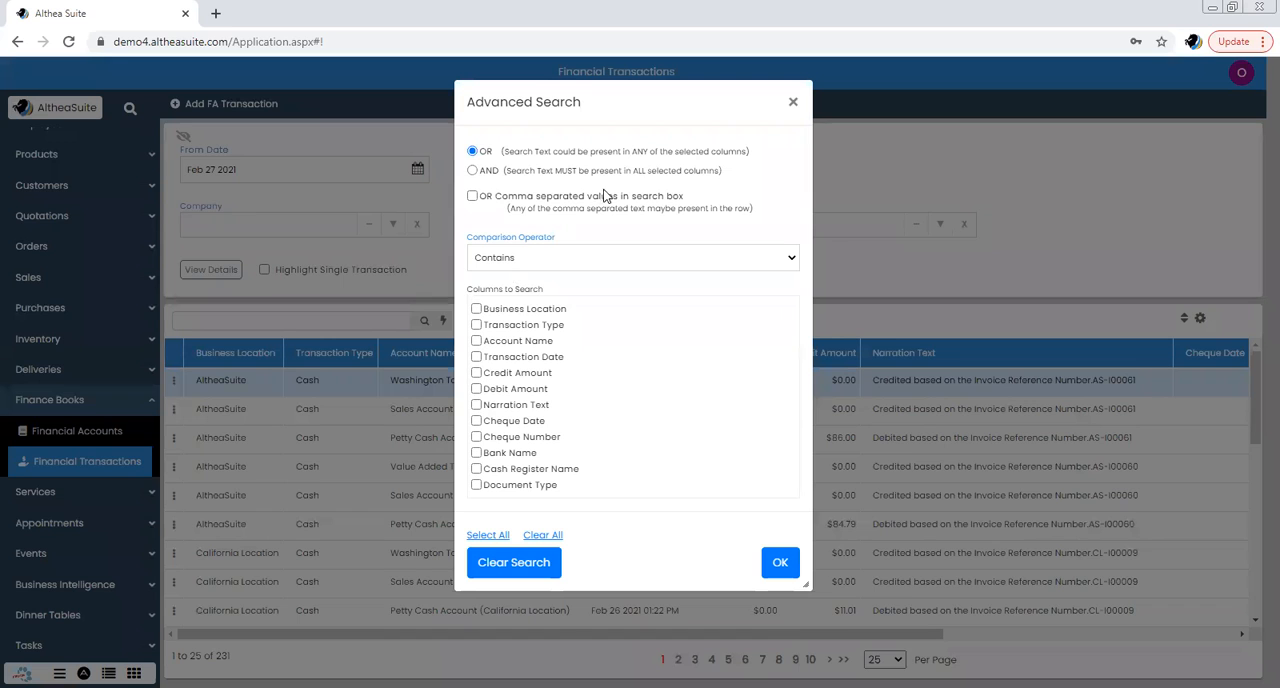
pyautogui.click(791, 104)
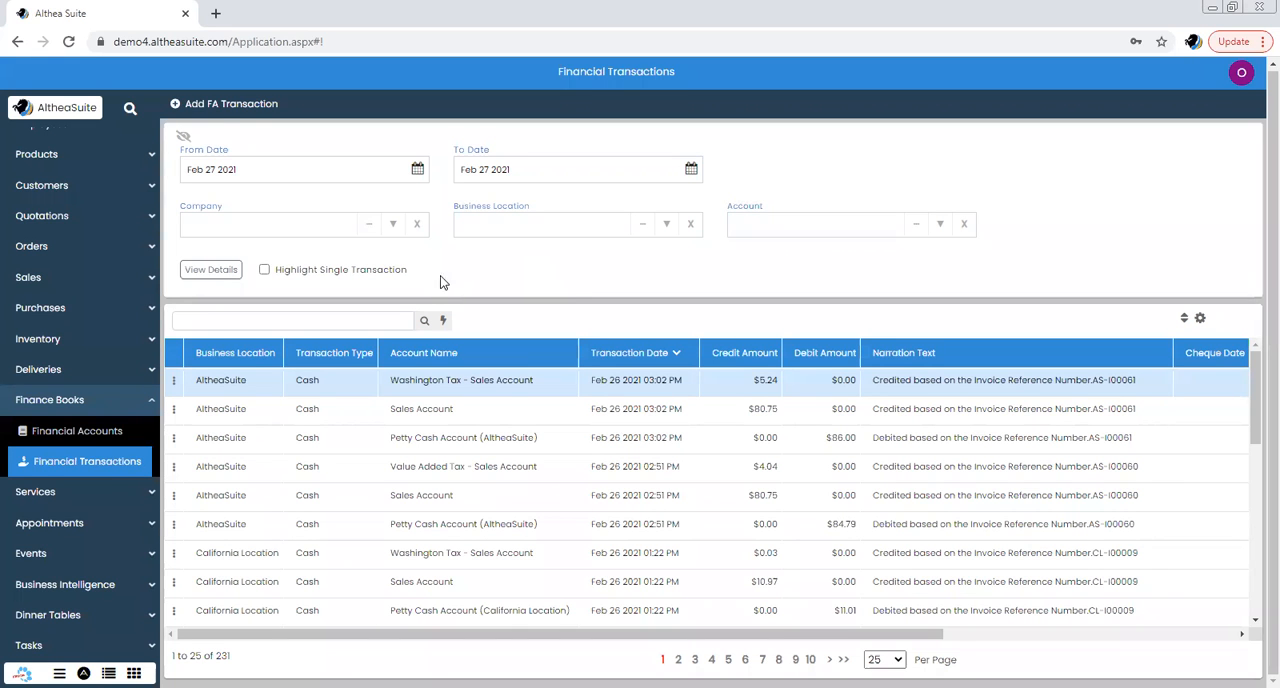
# Start a new FA transaction and set its transaction type to Cash Payment
pyautogui.click(237, 108)
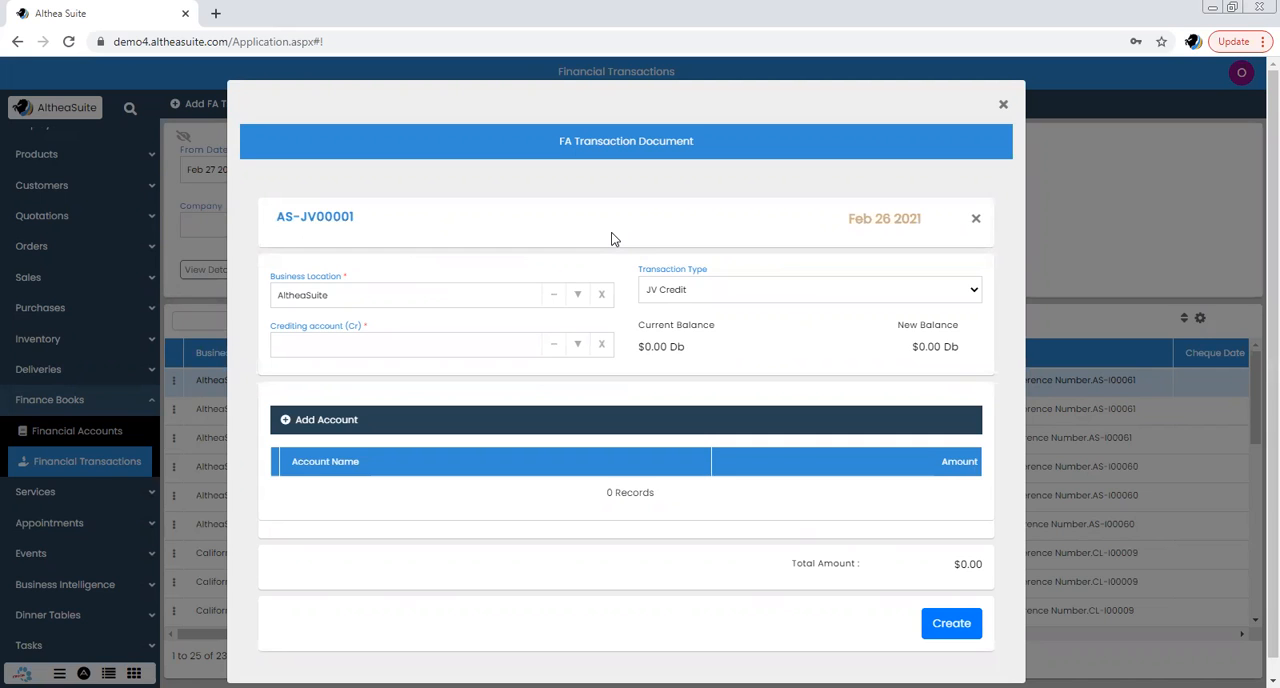
pyautogui.click(757, 289)
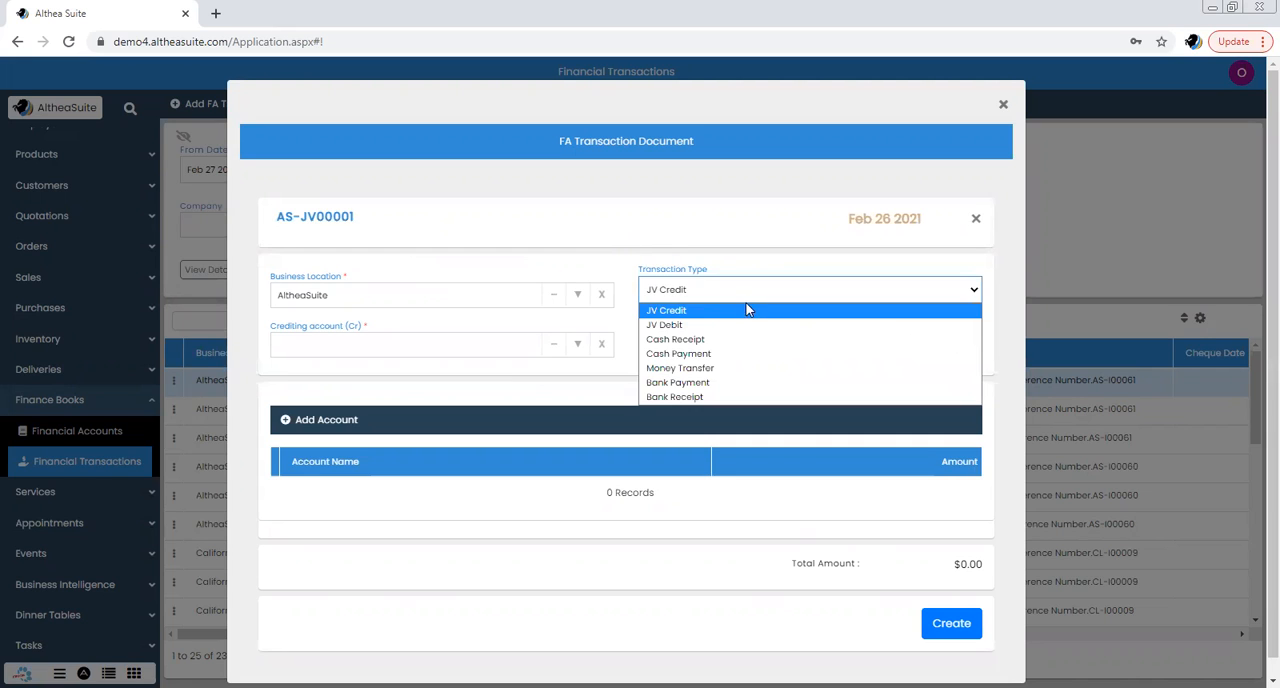
pyautogui.click(726, 354)
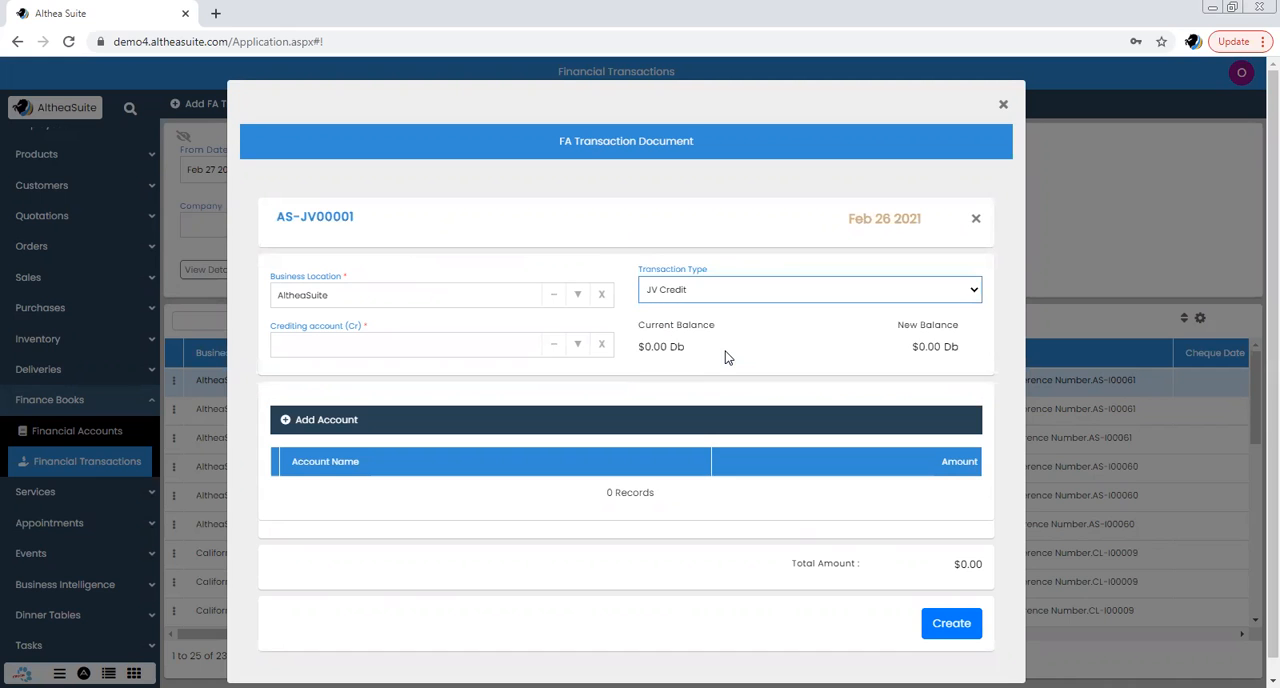
pyautogui.click(734, 300)
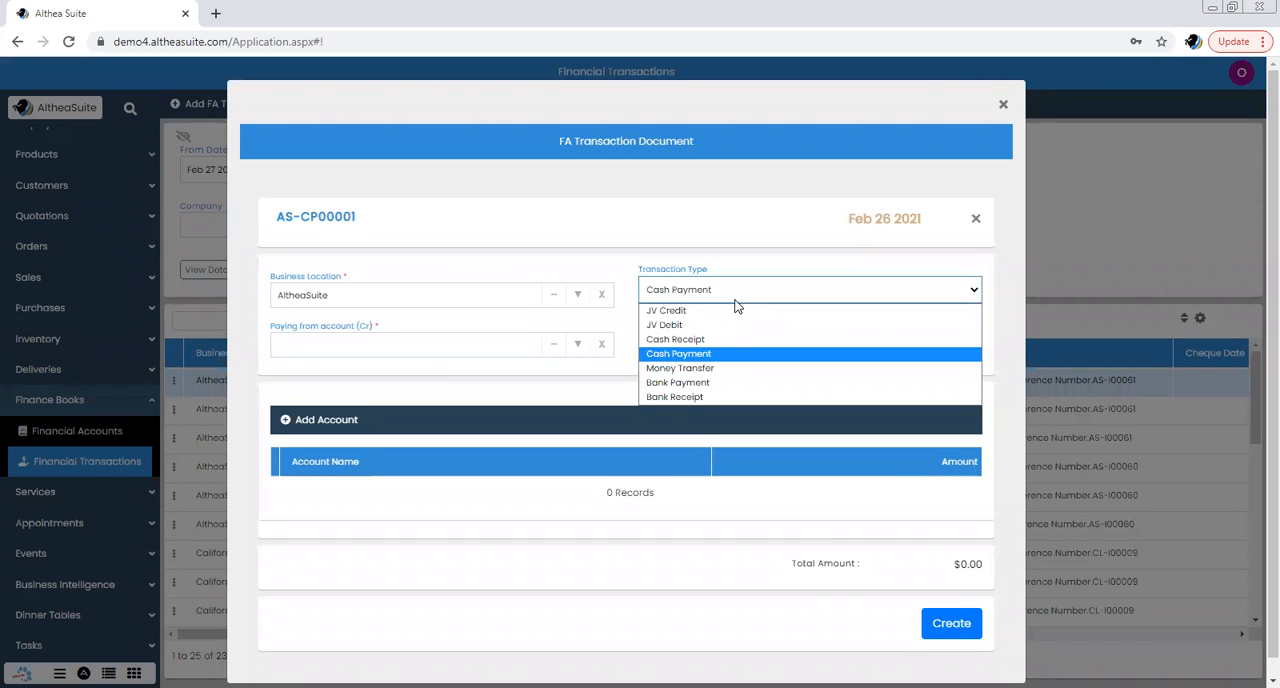
pyautogui.click(729, 354)
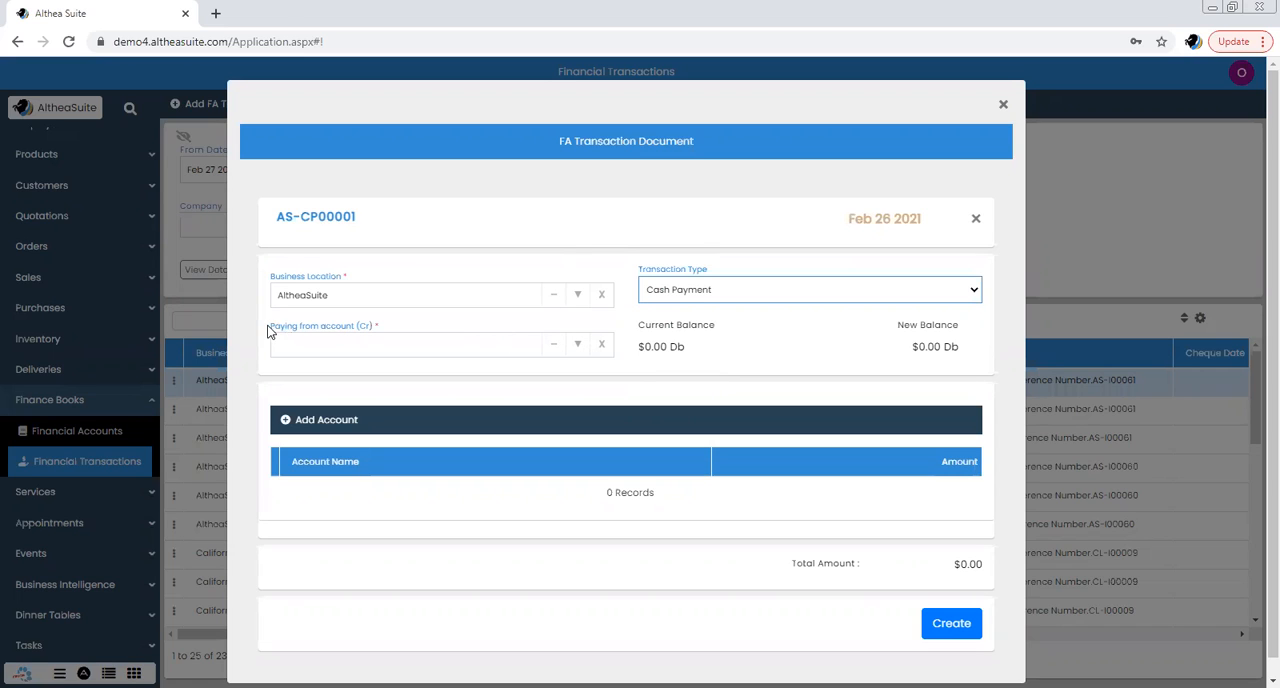
# Set the paying account to Petty Cash Account (AltheaSuite) and the cash register to 01 - Manager's Drawer
pyautogui.click(580, 346)
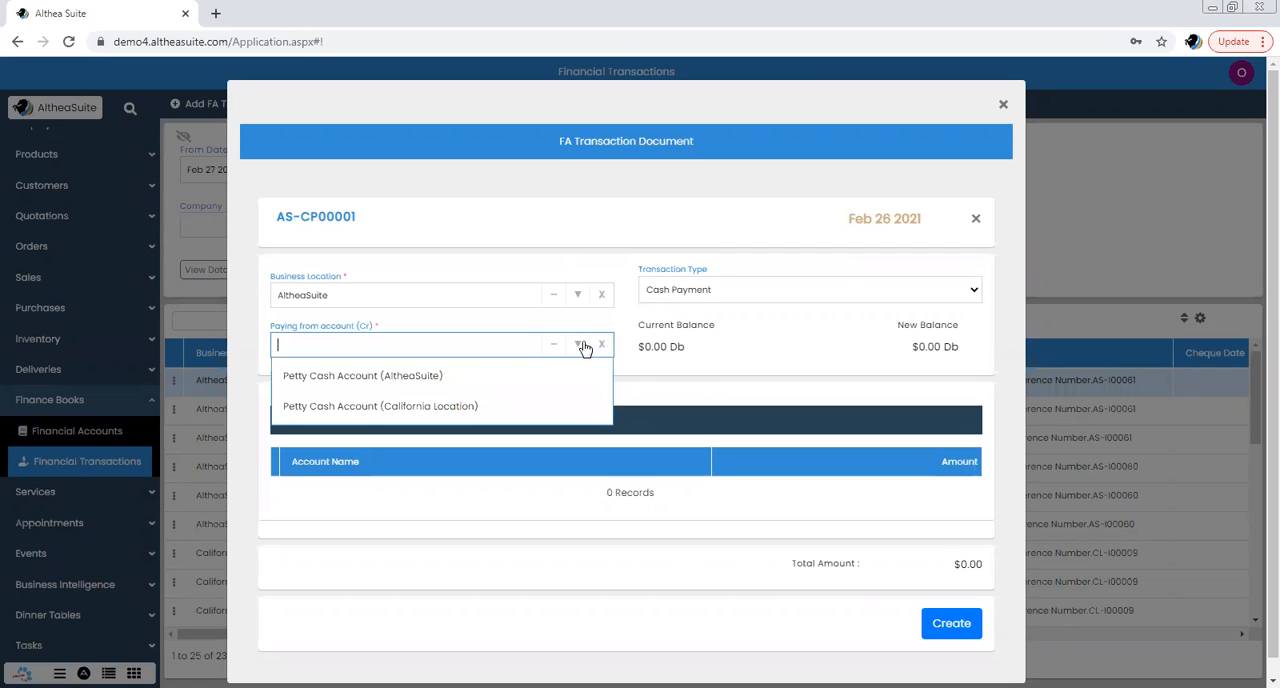
pyautogui.click(531, 377)
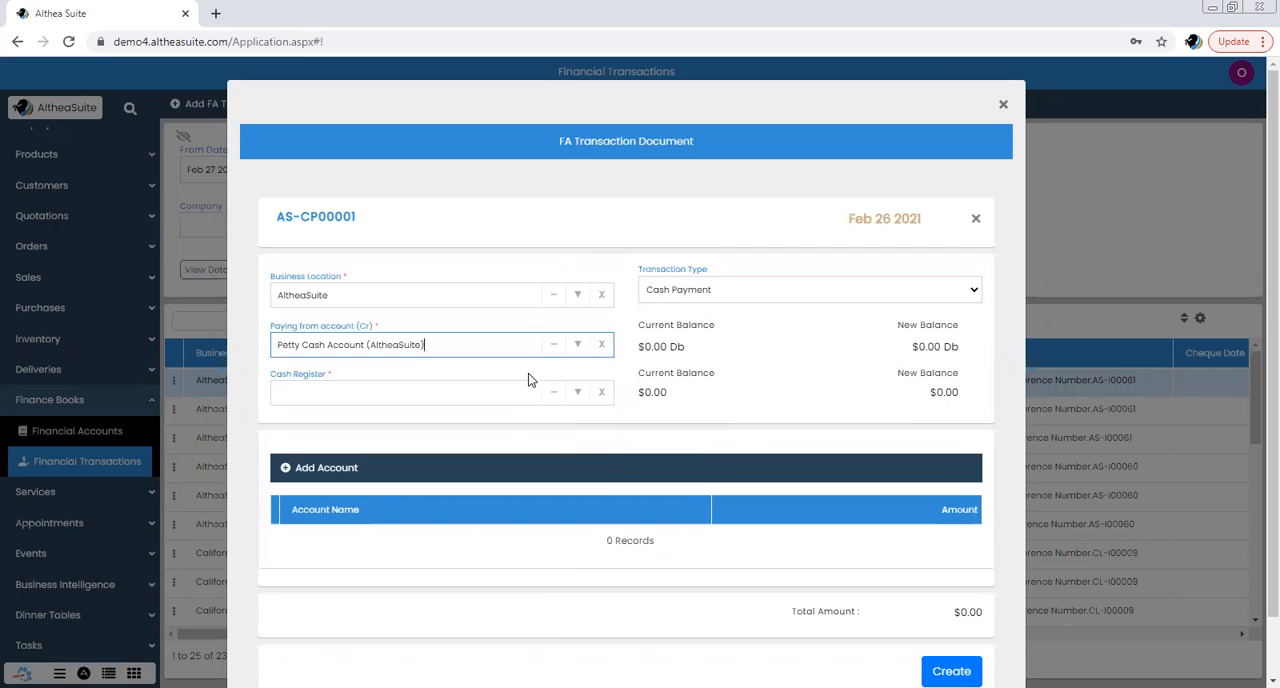
pyautogui.scroll(-1, 551, 365)
pyautogui.click(582, 332)
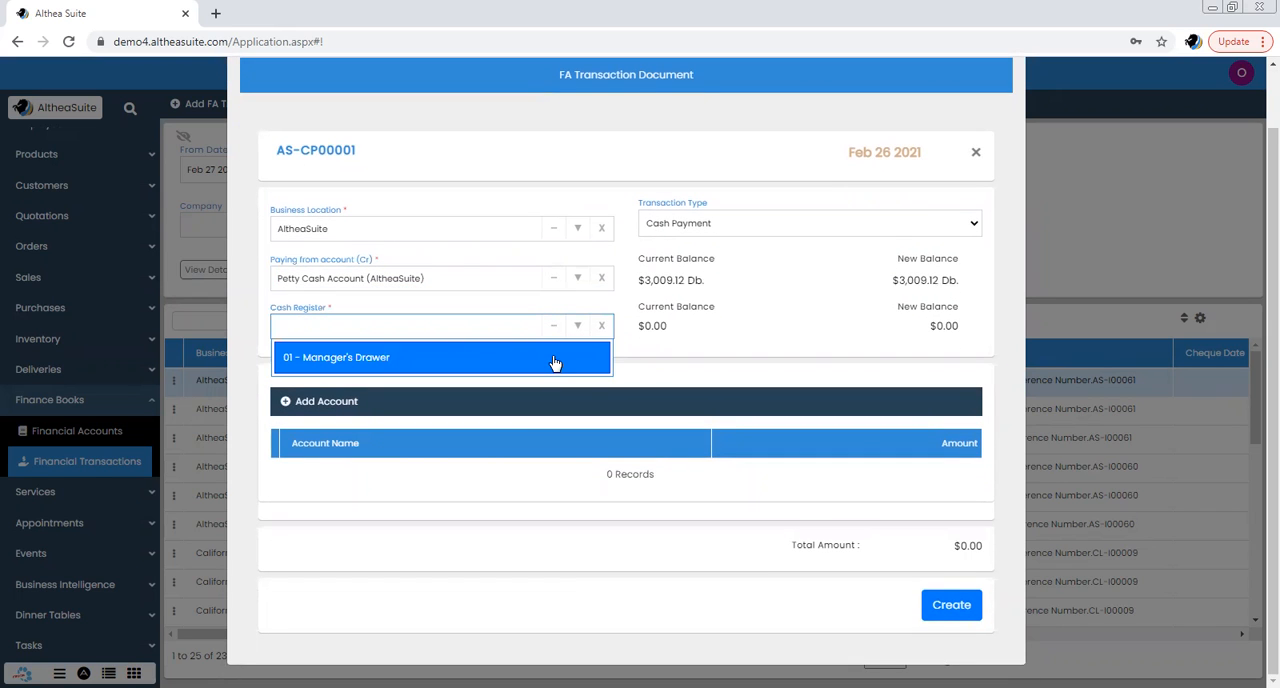
pyautogui.click(555, 360)
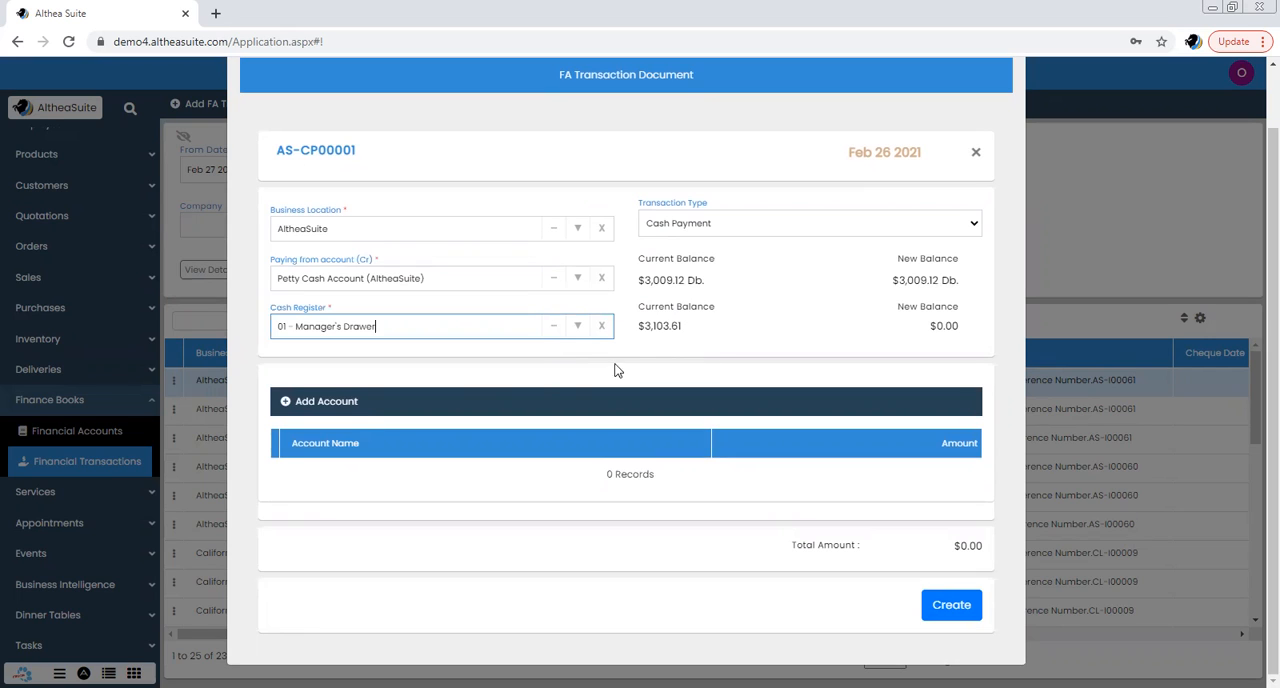
# Add Expenditure Acc to the cash payment with an amount of $50.00 and create the transaction
pyautogui.click(308, 410)
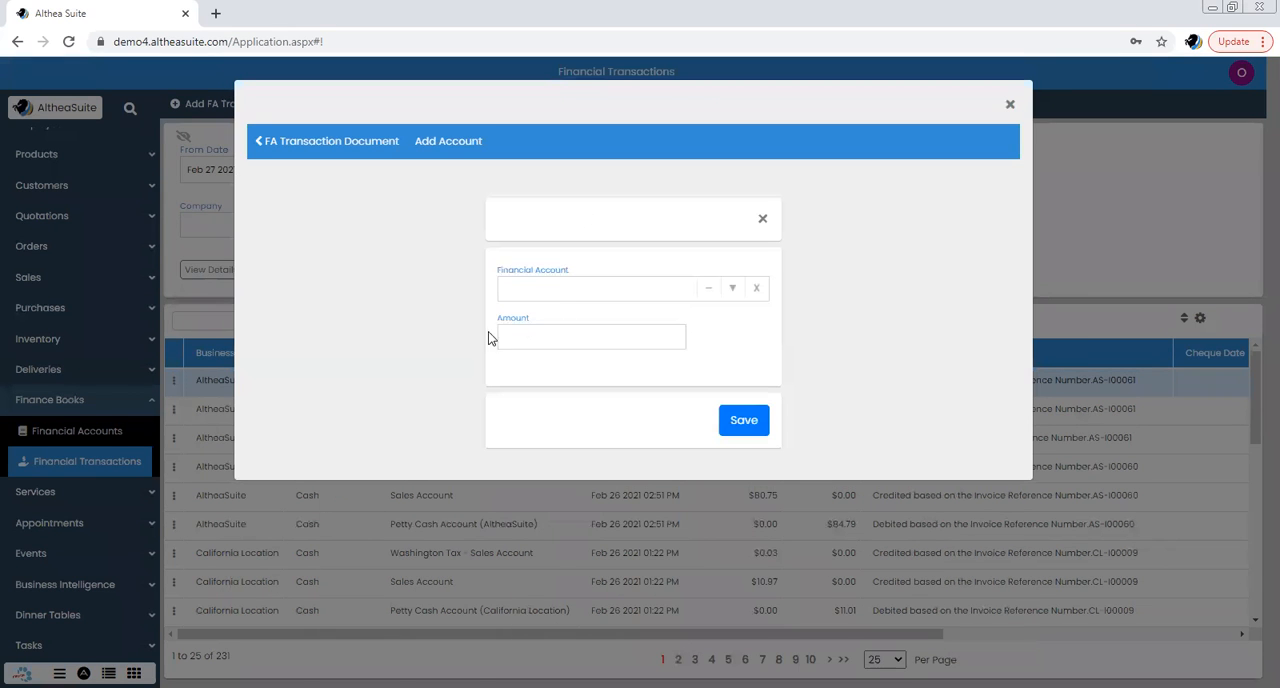
pyautogui.click(561, 290)
pyautogui.write('exp')
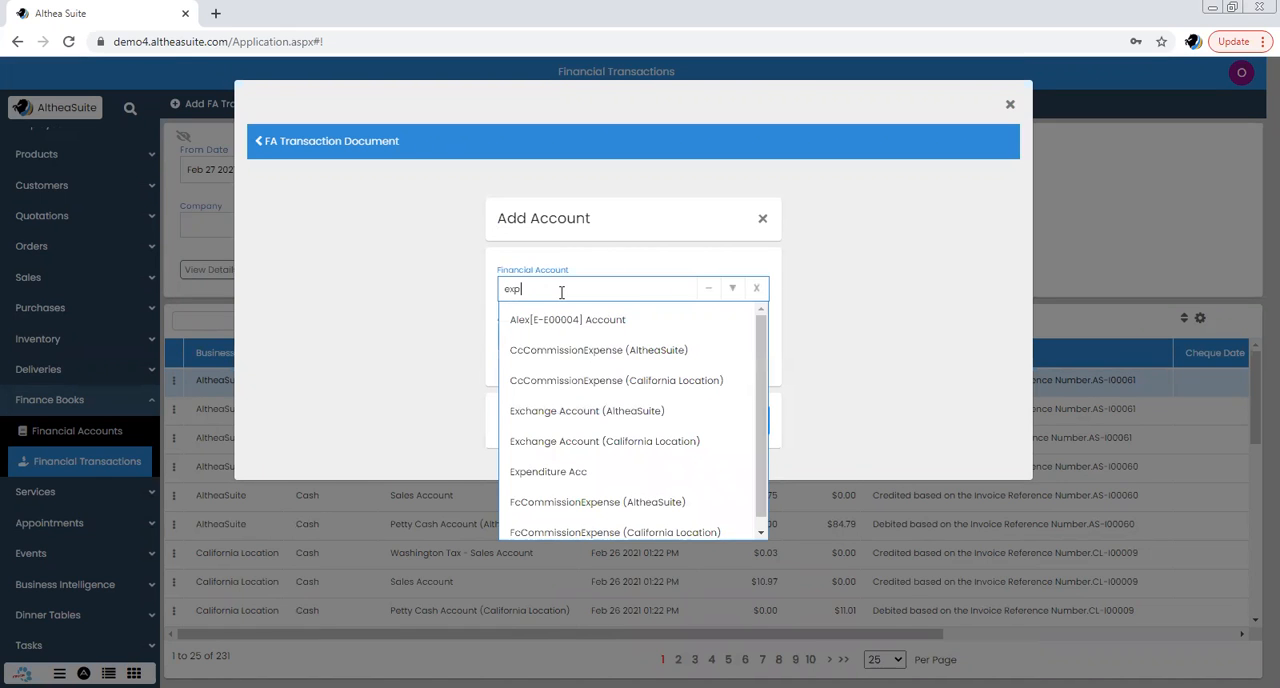
pyautogui.click(610, 379)
pyautogui.click(614, 337)
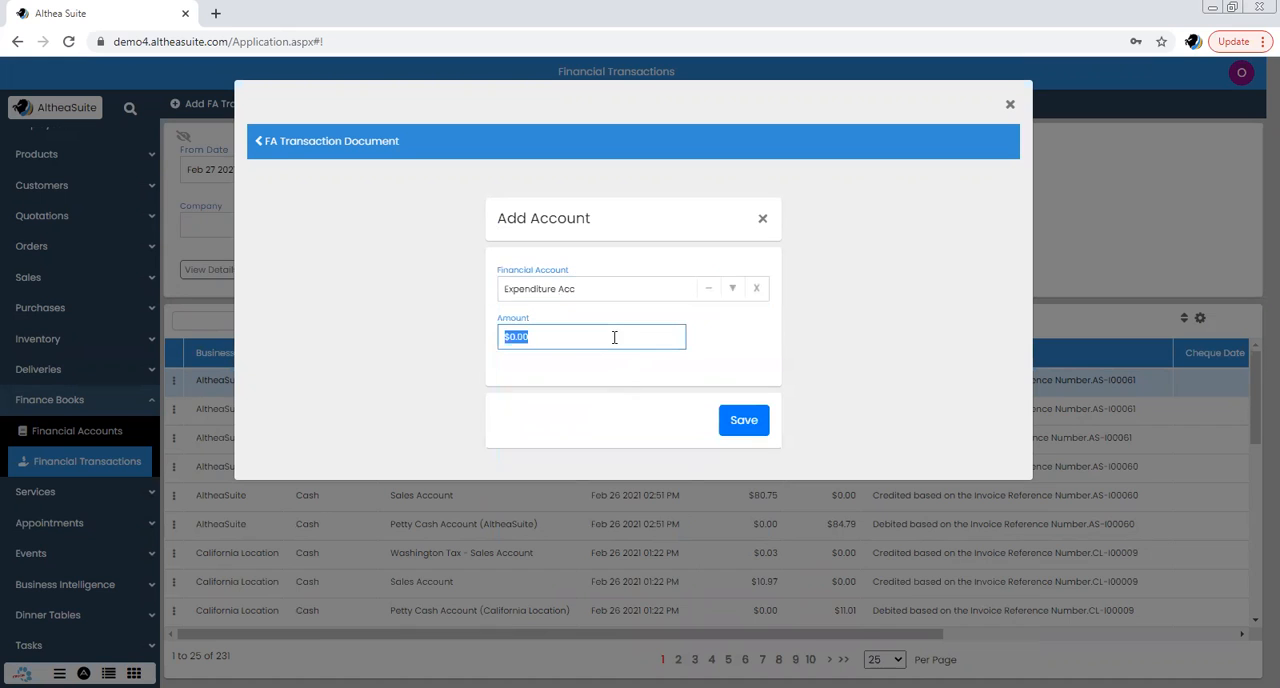
pyautogui.write('50')
pyautogui.click(737, 424)
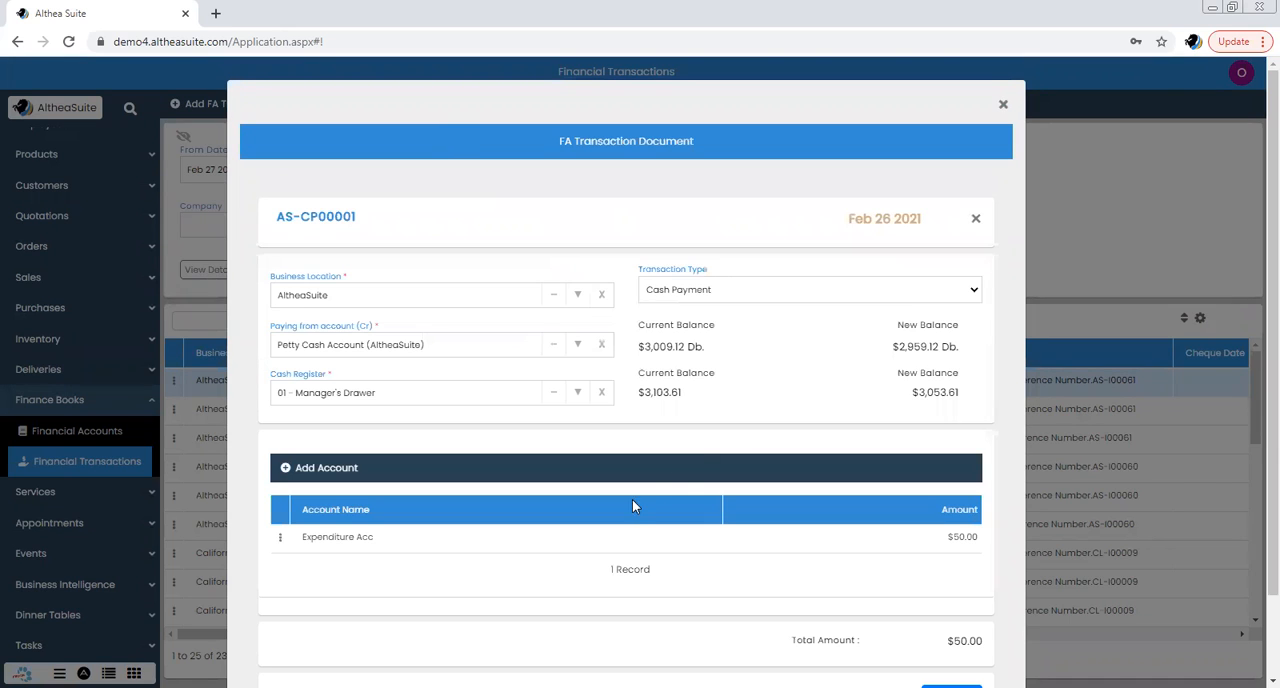
pyautogui.scroll(-1, 760, 410)
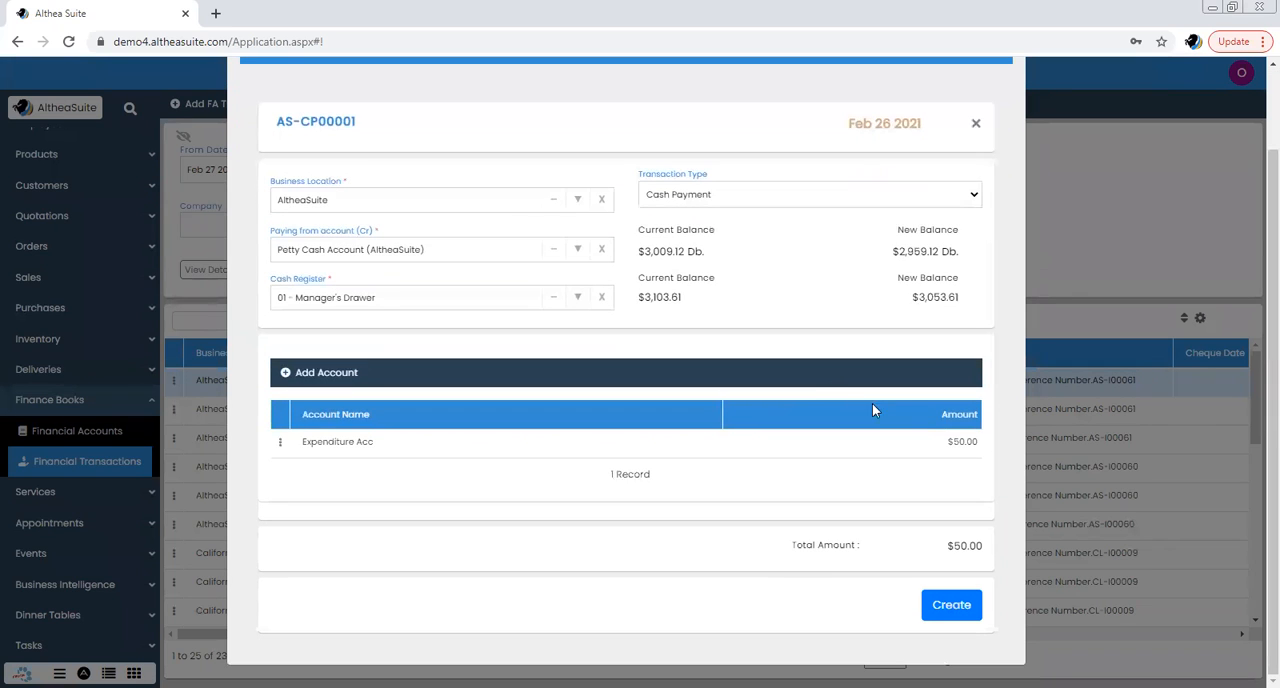
pyautogui.click(951, 605)
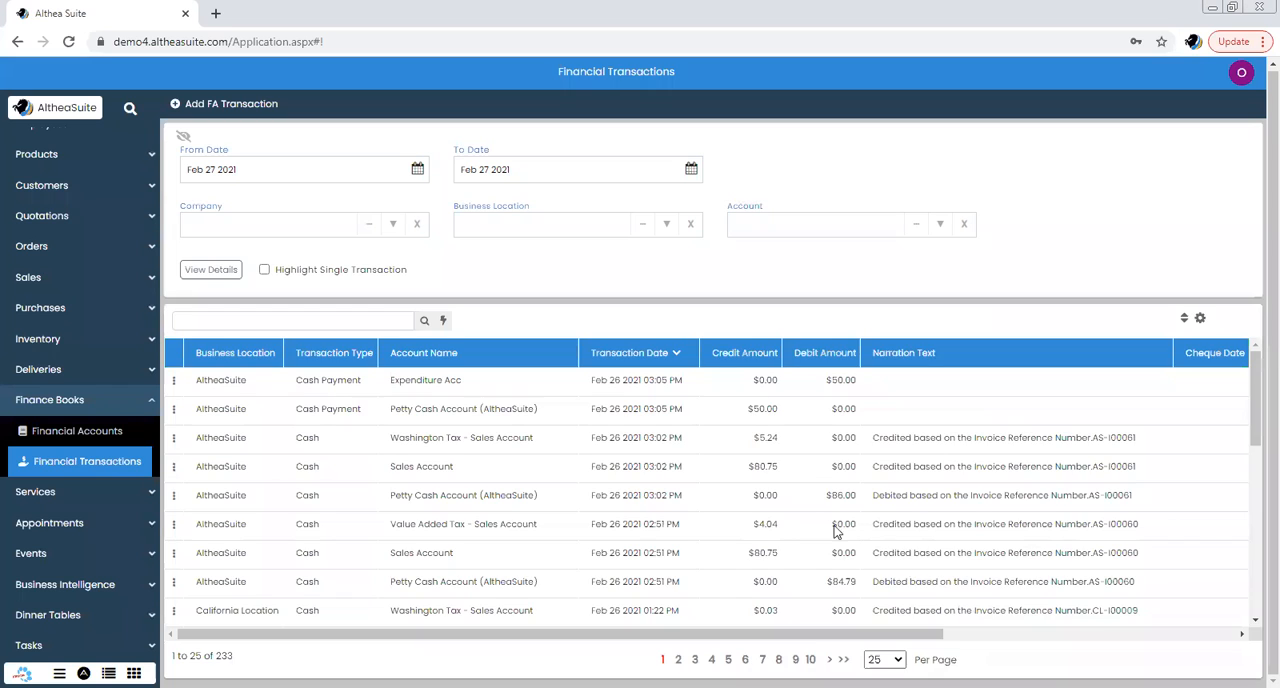
# Examine the new cash payment's Expenditure Acc and Petty Cash Account entries, and collapse the Finance Books section
pyautogui.click(490, 402)
pyautogui.click(506, 386)
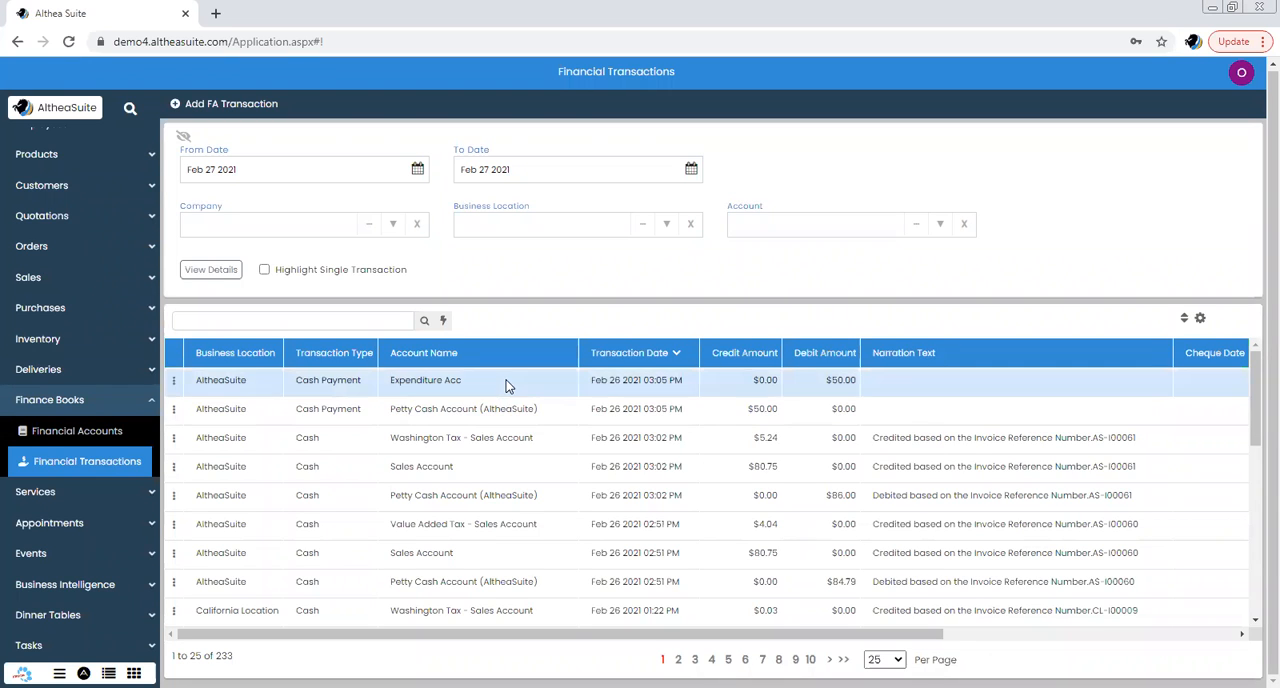
pyautogui.click(507, 412)
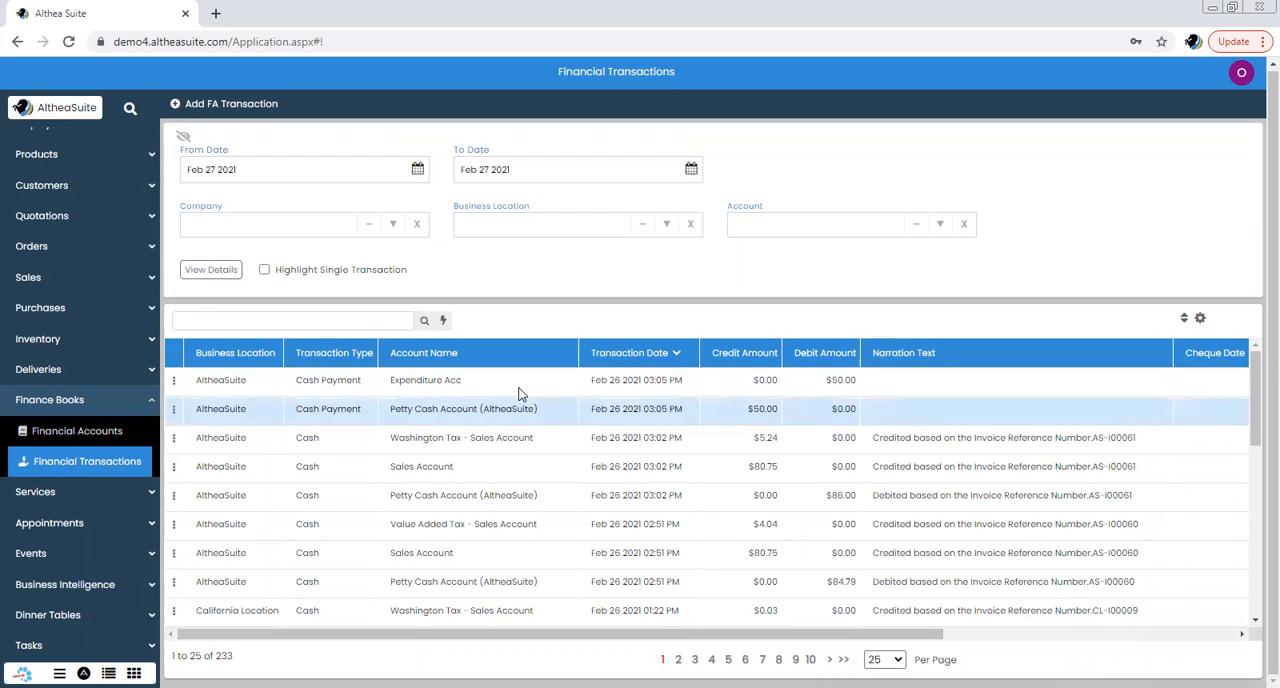
pyautogui.click(519, 392)
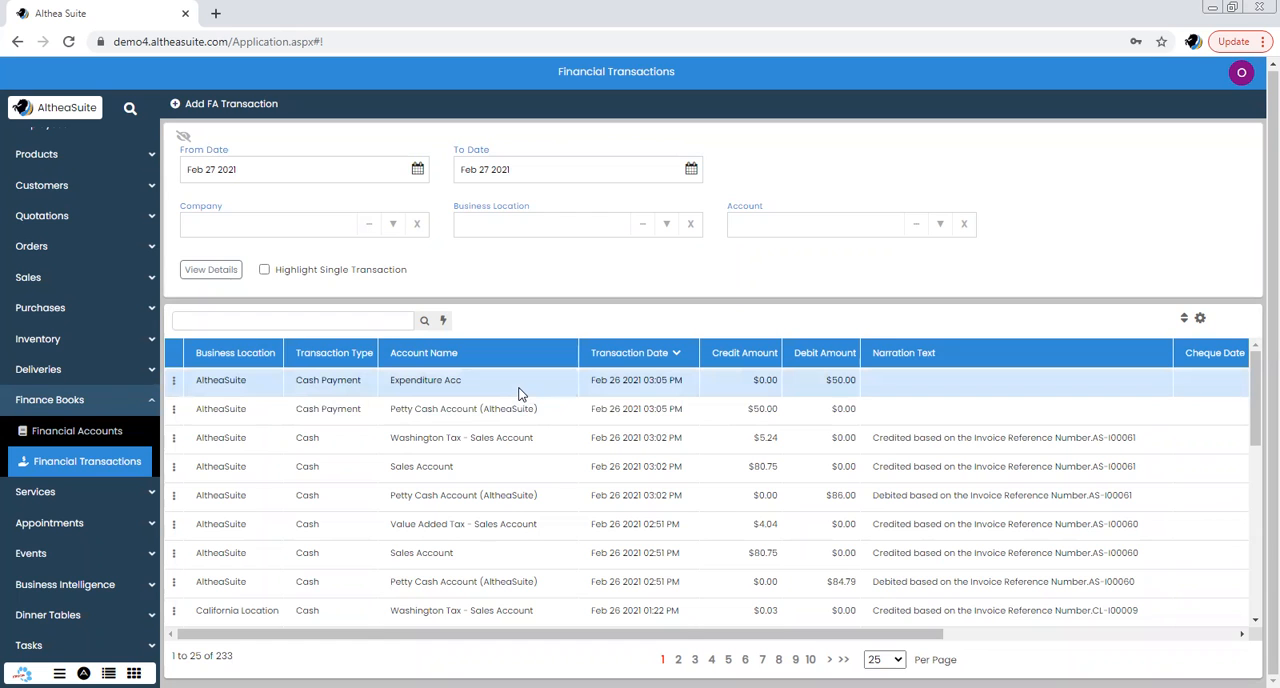
pyautogui.click(151, 401)
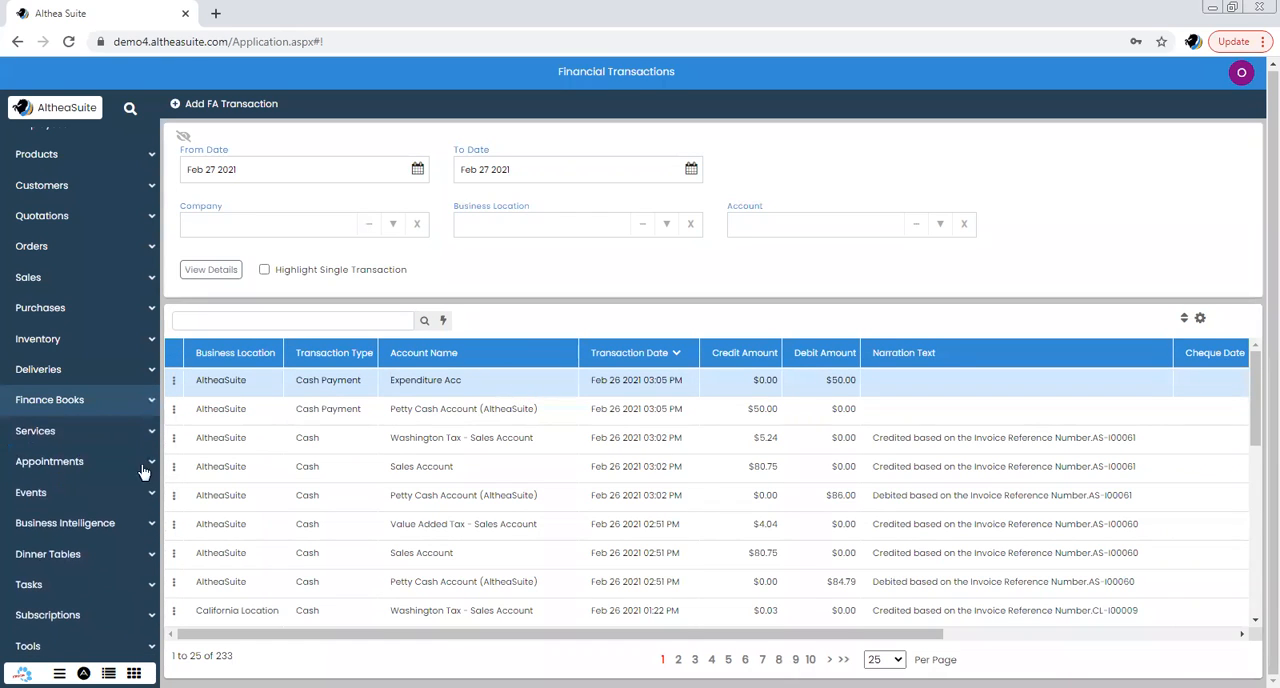